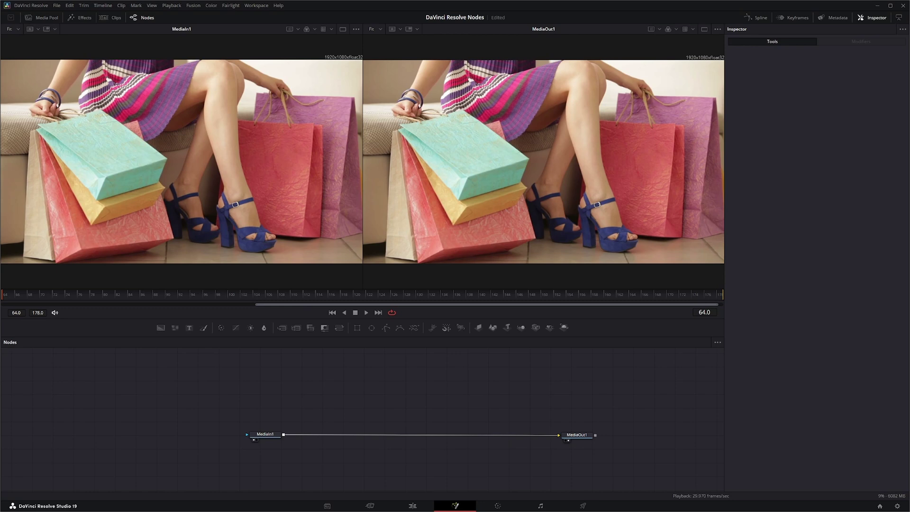
Add a Ranges node (Ranges1) from the tool search and position it in the node graph
{"action": "key", "text": "shift+space"}
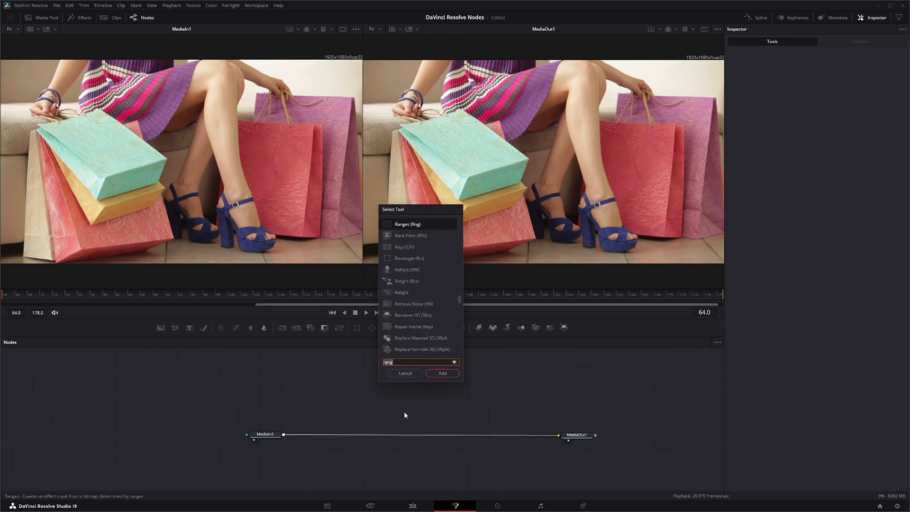
{"action": "type", "text": "ran"}
{"action": "key", "text": "Return"}
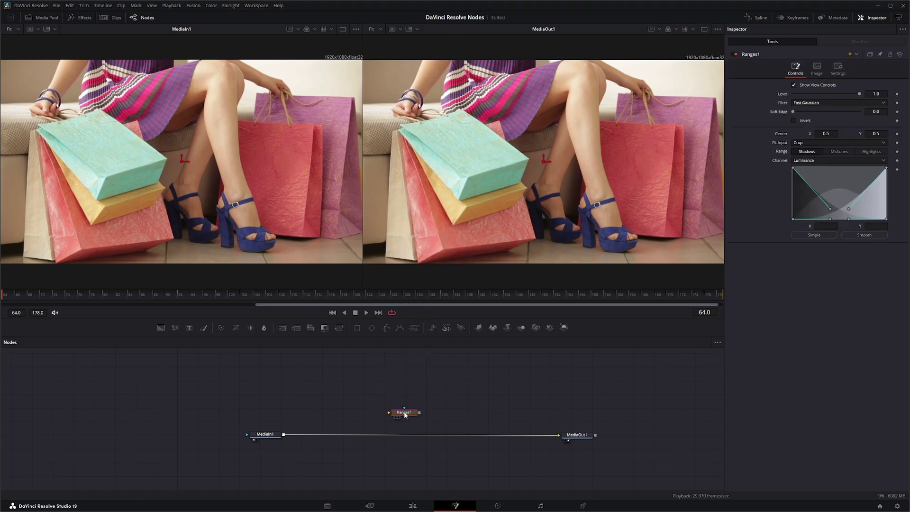
{"action": "left_click_drag", "start_coordinate": [395, 415], "coordinate": [364, 406]}
{"action": "left_click_drag", "start_coordinate": [375, 407], "coordinate": [362, 407]}
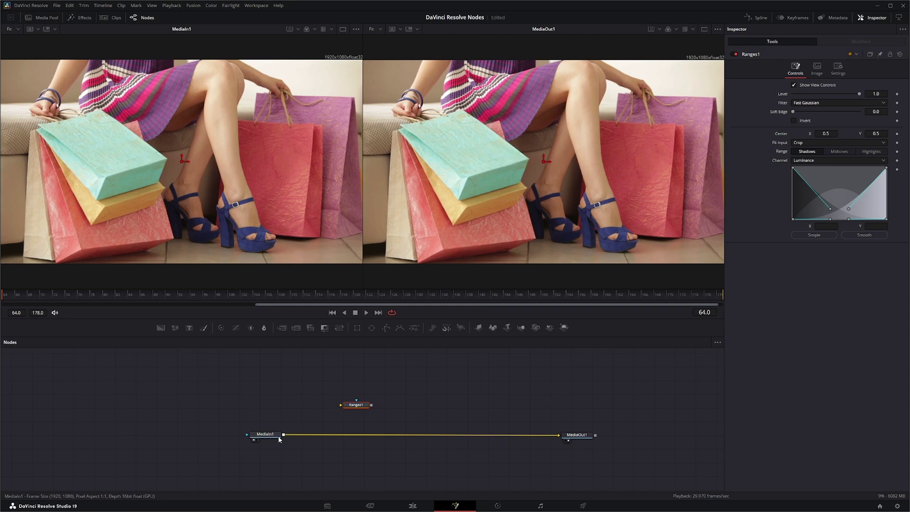
Feed MediaIn1's output into Ranges1 and show its grey luminance mask in the left viewer
{"action": "left_click_drag", "start_coordinate": [283, 435], "coordinate": [422, 413]}
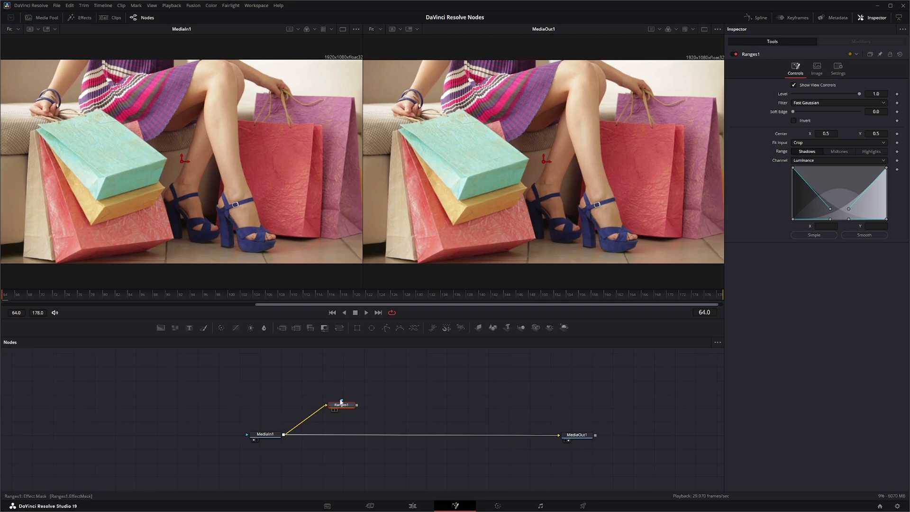
{"action": "left_click_drag", "start_coordinate": [342, 401], "coordinate": [341, 366]}
{"action": "key", "text": "1"}
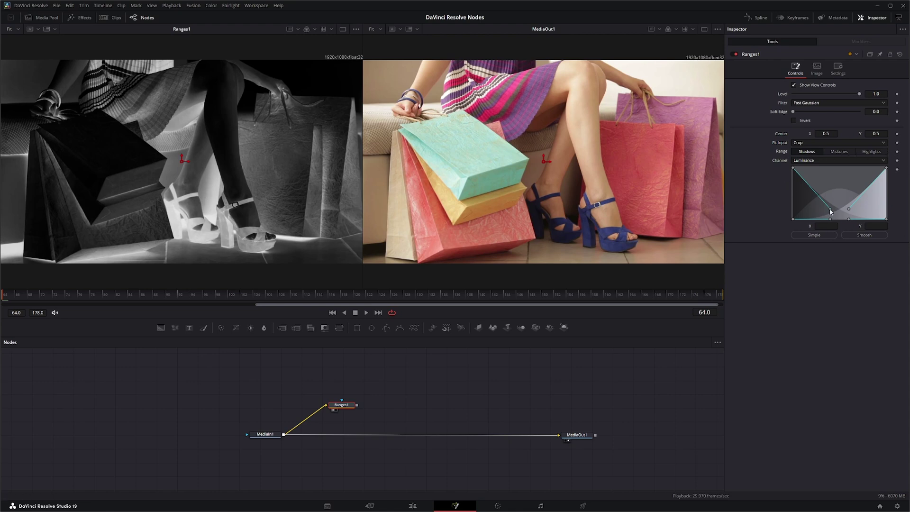
Try the shadows curve point and mask Center, then restore them to X 0.4, Y 0.2 and Center 0.5
{"action": "mouse_move", "coordinate": [831, 211]}
{"action": "left_mouse_down"}
{"action": "mouse_move", "coordinate": [833, 201]}
{"action": "mouse_move", "coordinate": [826, 205]}
{"action": "left_mouse_up"}
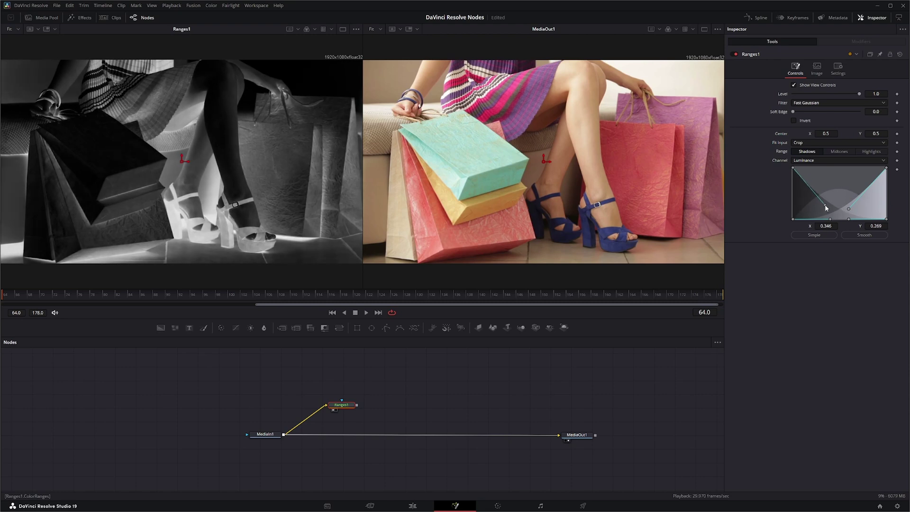
{"action": "left_click", "coordinate": [900, 54]}
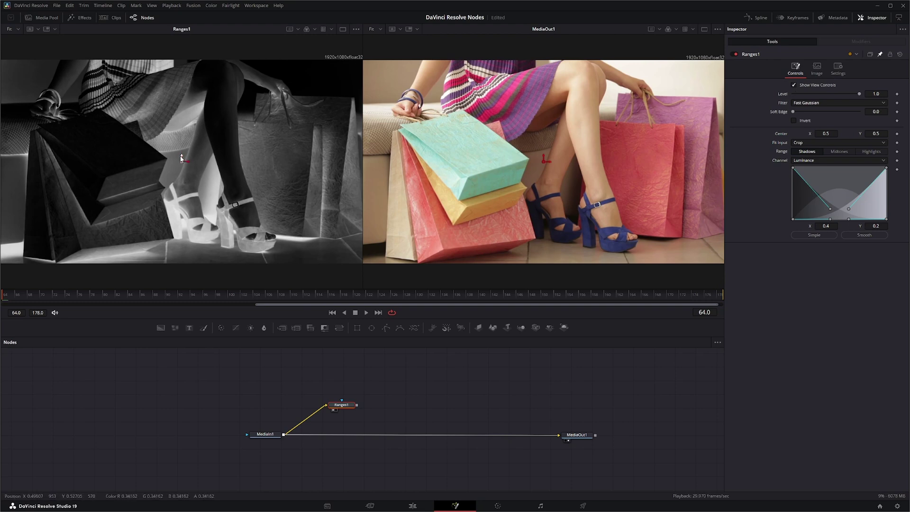
{"action": "left_click_drag", "start_coordinate": [180, 158], "coordinate": [179, 155]}
{"action": "double_click", "coordinate": [781, 132]}
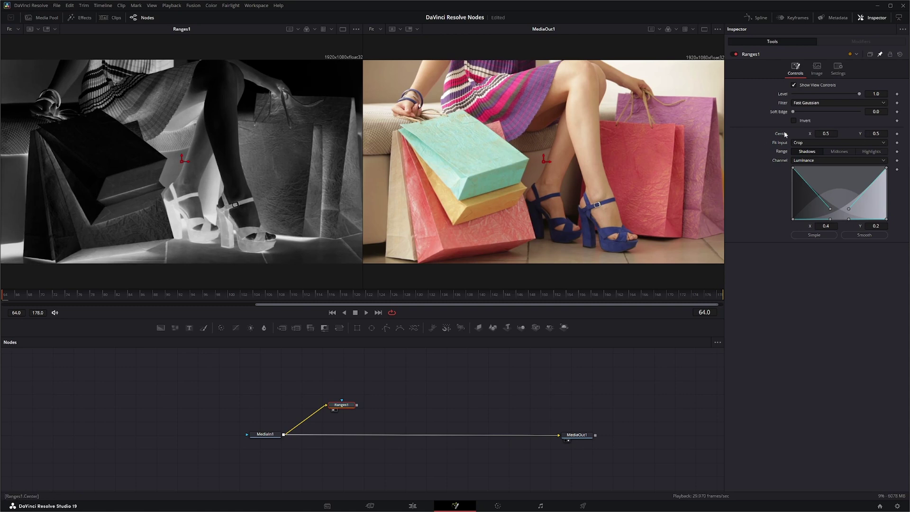
Hide the Ranges on-screen view controls and trial the Level and Soft Edge sliders, leaving Soft Edge at 0.0
{"action": "left_click", "coordinate": [794, 84]}
{"action": "mouse_move", "coordinate": [859, 94]}
{"action": "left_mouse_down"}
{"action": "mouse_move", "coordinate": [826, 95]}
{"action": "mouse_move", "coordinate": [872, 95]}
{"action": "left_mouse_up"}
{"action": "mouse_move", "coordinate": [795, 113]}
{"action": "left_mouse_down"}
{"action": "mouse_move", "coordinate": [821, 111]}
{"action": "mouse_move", "coordinate": [789, 111]}
{"action": "left_mouse_up"}
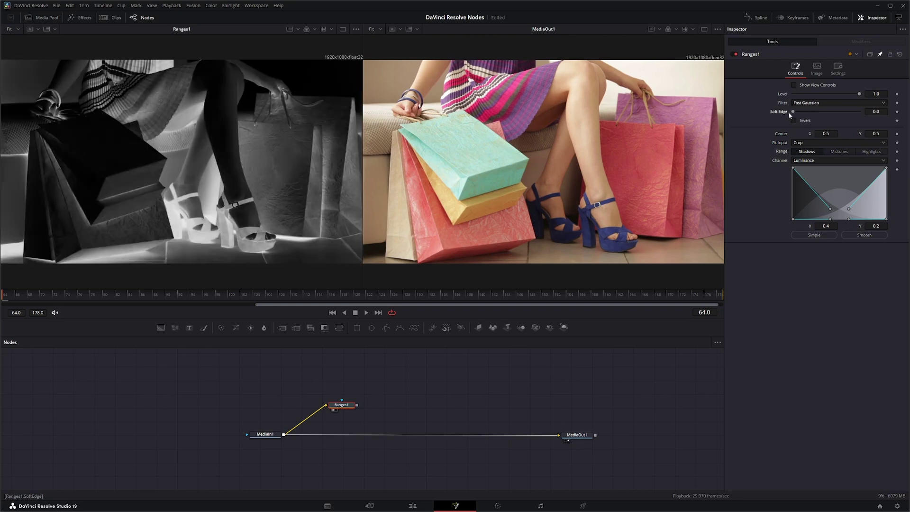
{"action": "left_click", "coordinate": [807, 142]}
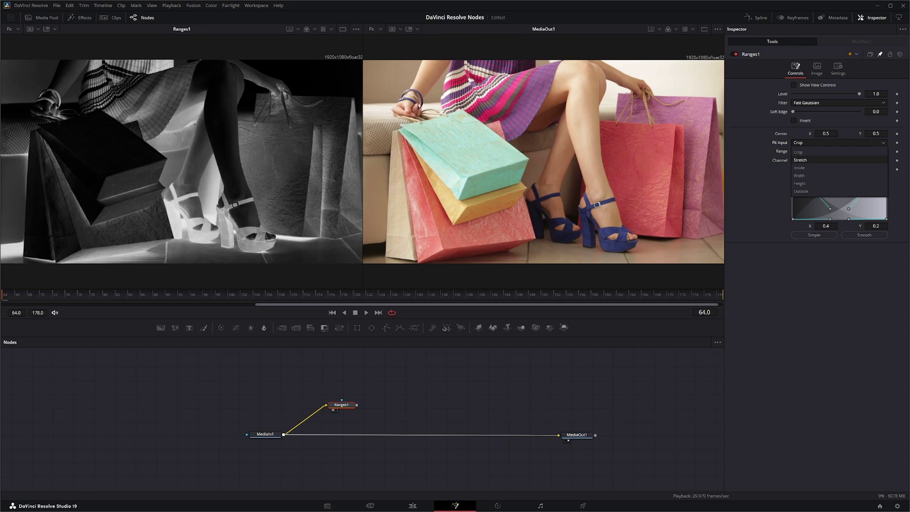
Keep Fit Input on Crop, compare the Midtones, Highlights and Shadows ranges, and keep the Luminance channel
{"action": "left_click", "coordinate": [860, 317]}
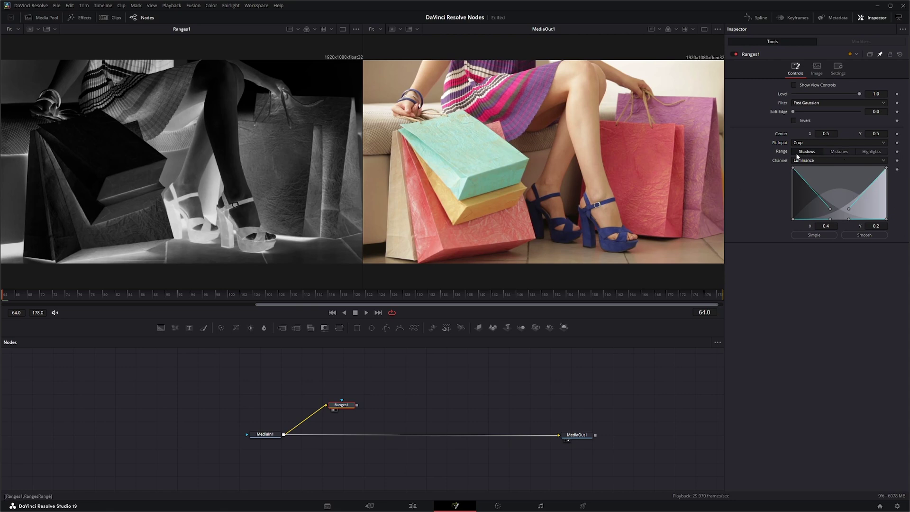
{"action": "left_click", "coordinate": [843, 153]}
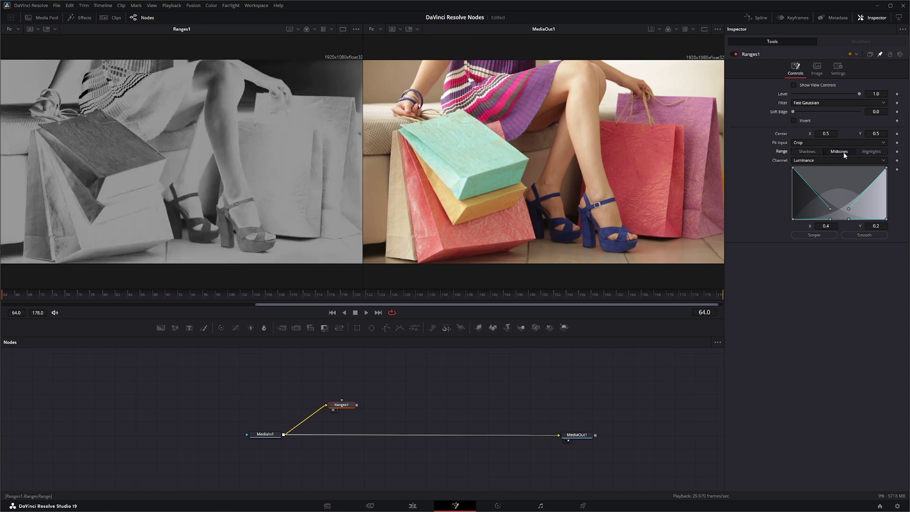
{"action": "left_click", "coordinate": [875, 152]}
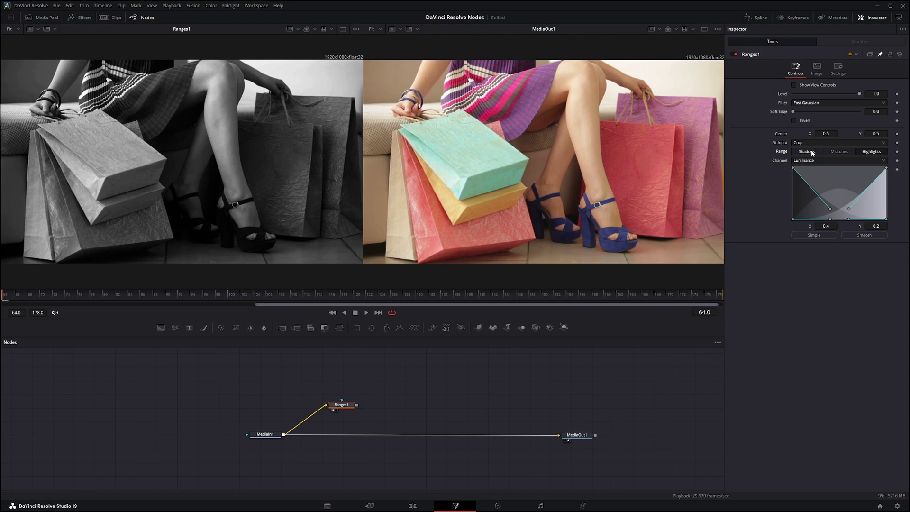
{"action": "left_click", "coordinate": [812, 152]}
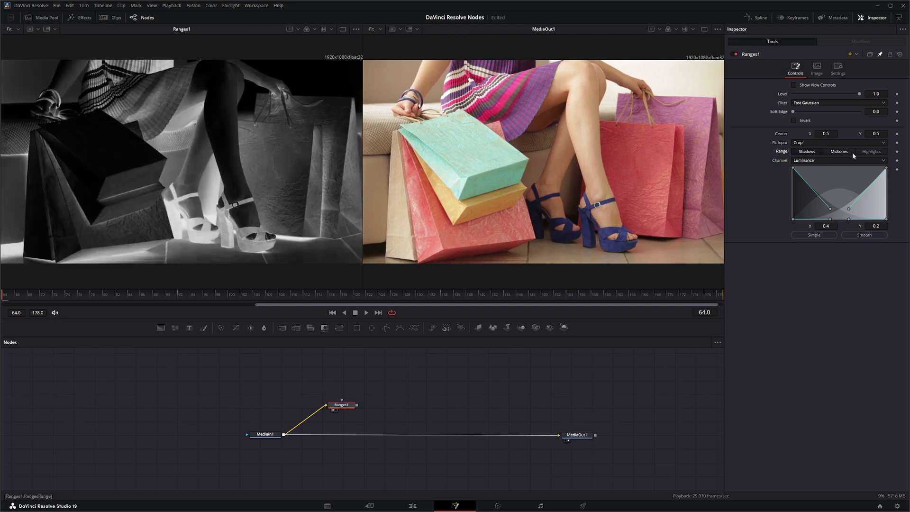
{"action": "left_click", "coordinate": [808, 161]}
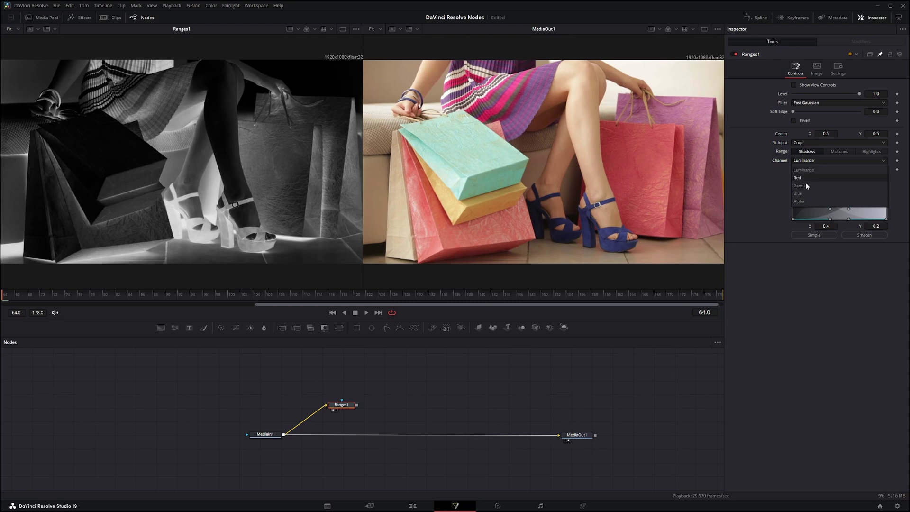
{"action": "key", "text": "Escape"}
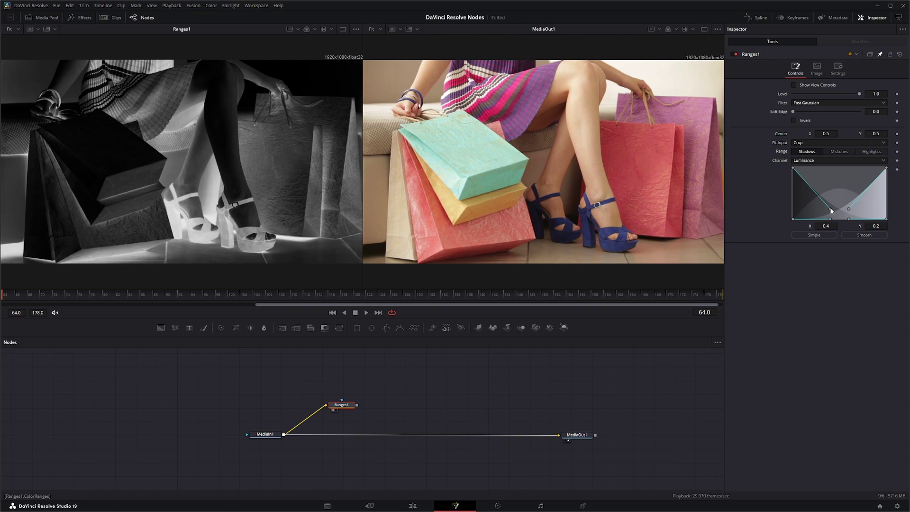
Lift the shadows curve point to X 0.403, Y 0.4, preview other ranges, and settle back on Shadows
{"action": "mouse_move", "coordinate": [830, 211]}
{"action": "left_mouse_down"}
{"action": "mouse_move", "coordinate": [843, 181]}
{"action": "mouse_move", "coordinate": [840, 208]}
{"action": "mouse_move", "coordinate": [839, 197]}
{"action": "mouse_move", "coordinate": [809, 220]}
{"action": "mouse_move", "coordinate": [830, 199]}
{"action": "left_mouse_up"}
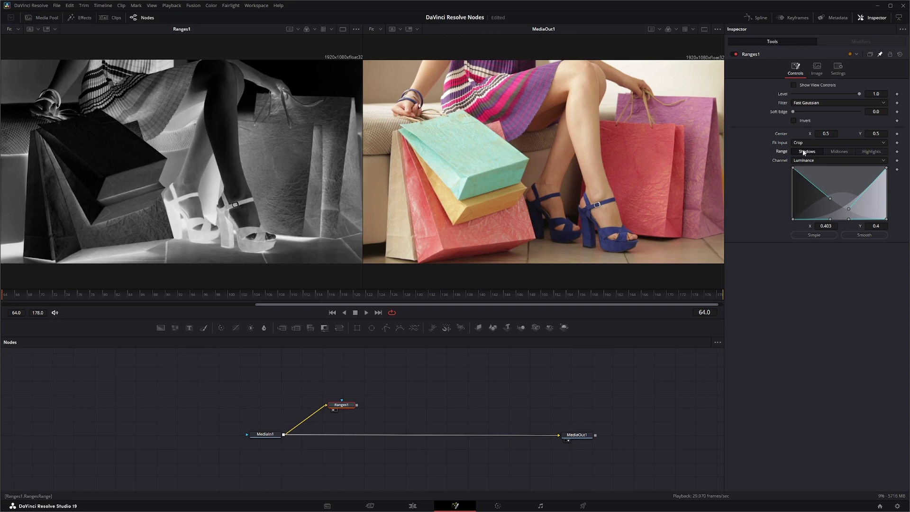
{"action": "left_click", "coordinate": [838, 151]}
{"action": "left_click", "coordinate": [871, 152]}
{"action": "left_click", "coordinate": [838, 151]}
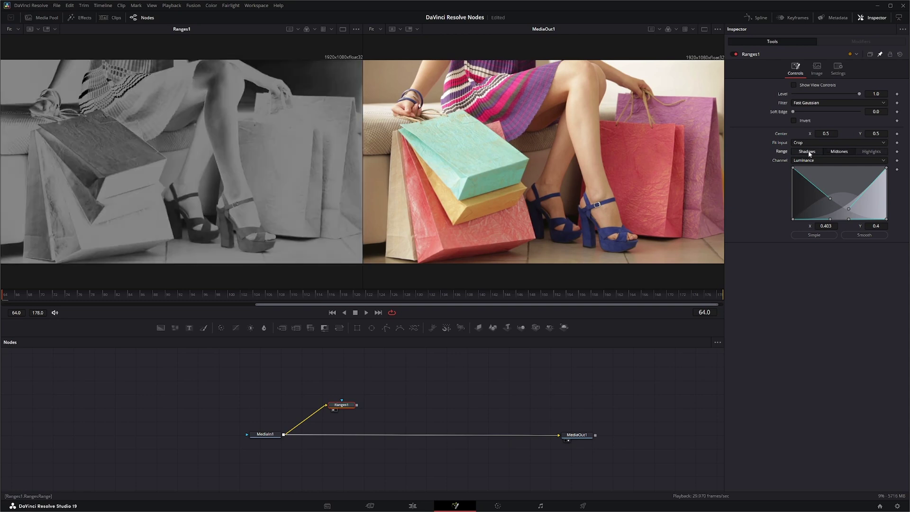
{"action": "left_click", "coordinate": [808, 150]}
{"action": "left_click_drag", "start_coordinate": [345, 407], "coordinate": [337, 404]}
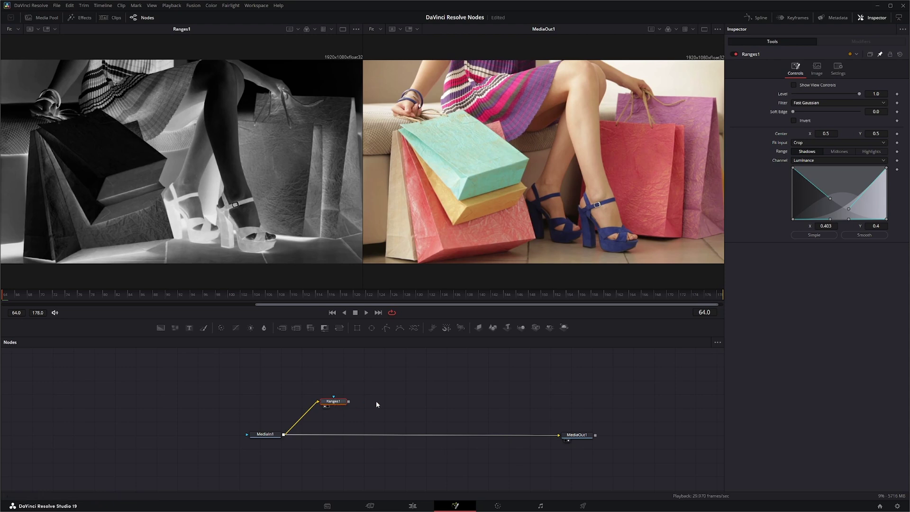
Paste a Ranges1_1 copy fed by MediaIn1, set it to Add and Midtones, and view it on the right
{"action": "key", "text": "ctrl+v"}
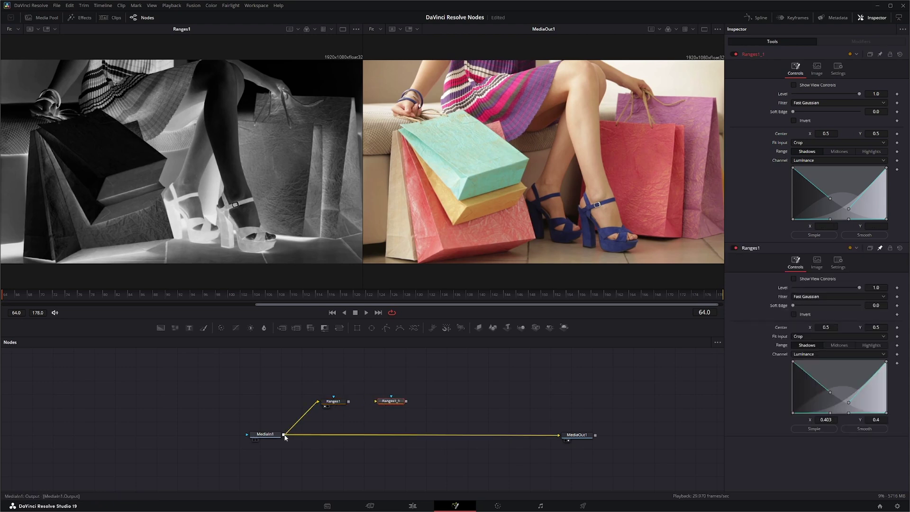
{"action": "mouse_move", "coordinate": [283, 434]}
{"action": "left_mouse_down"}
{"action": "mouse_move", "coordinate": [379, 401]}
{"action": "mouse_move", "coordinate": [329, 422]}
{"action": "mouse_move", "coordinate": [379, 385]}
{"action": "mouse_move", "coordinate": [337, 418]}
{"action": "left_mouse_up"}
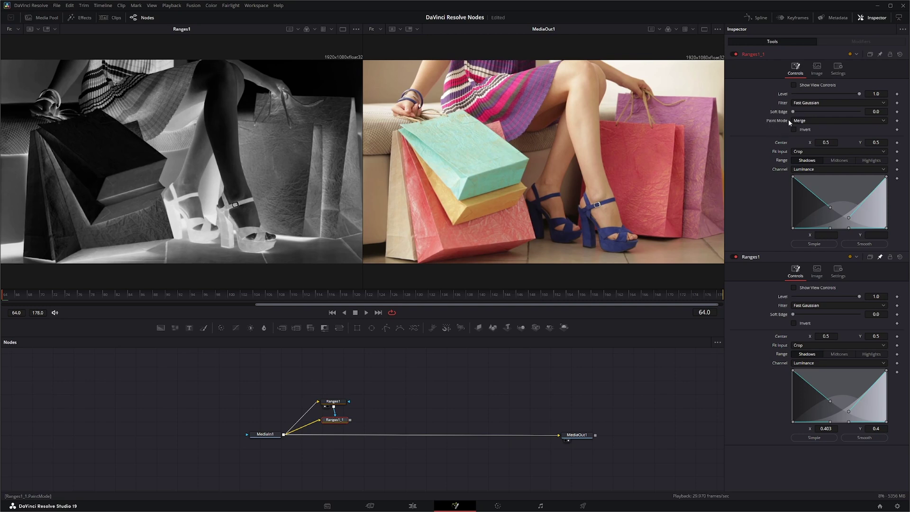
{"action": "left_click", "coordinate": [802, 121]}
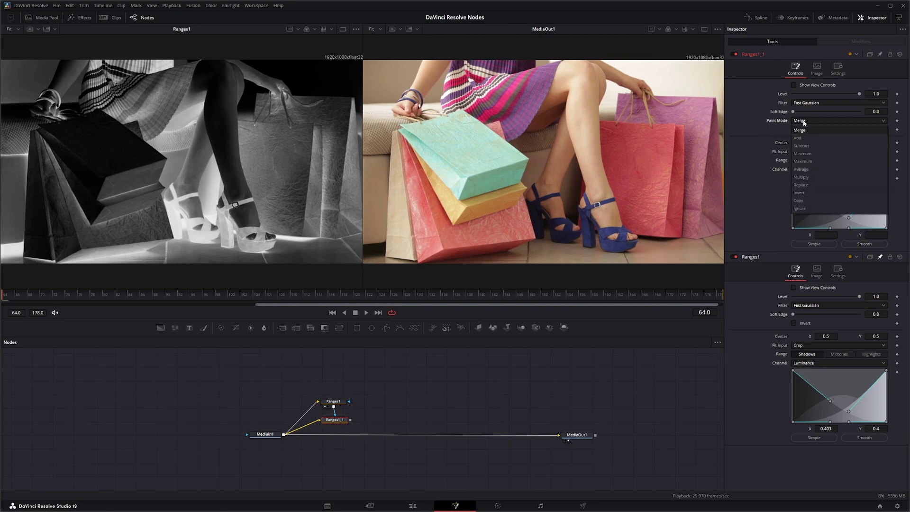
{"action": "left_click", "coordinate": [805, 121]}
{"action": "left_click", "coordinate": [805, 138]}
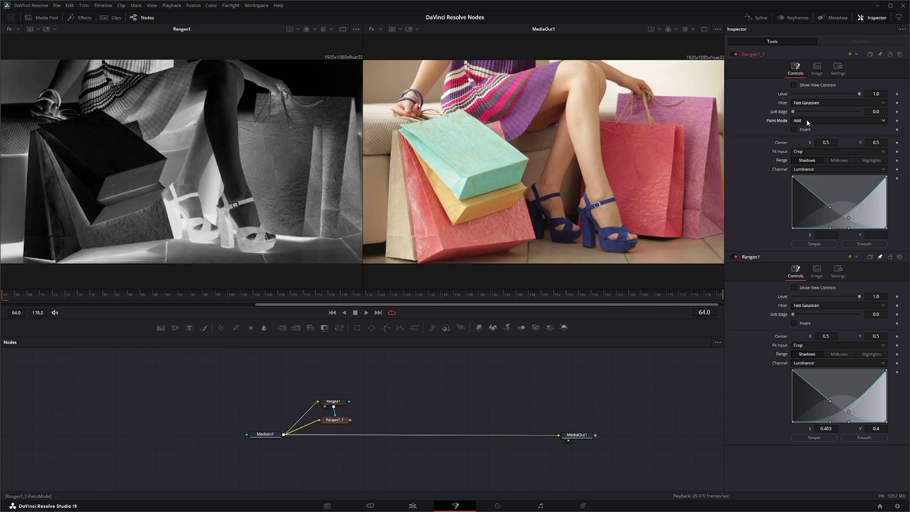
{"action": "left_click", "coordinate": [807, 122]}
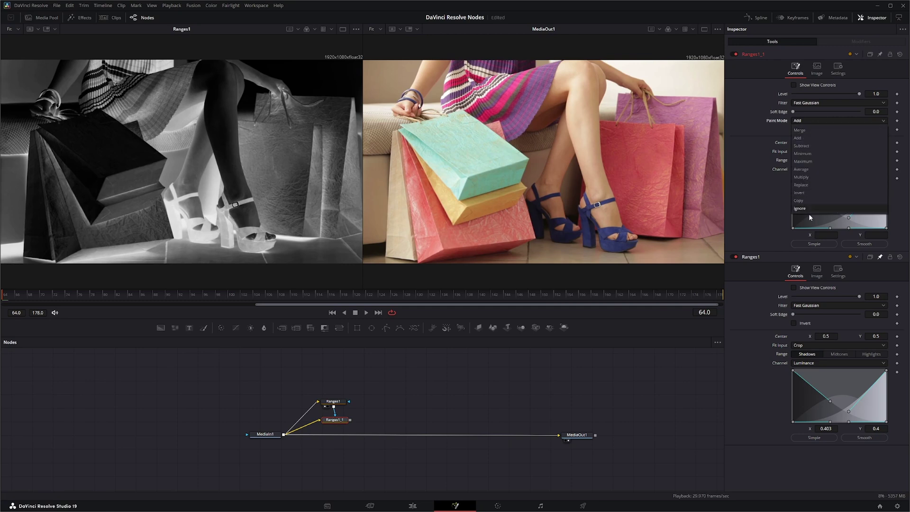
{"action": "left_click", "coordinate": [802, 123]}
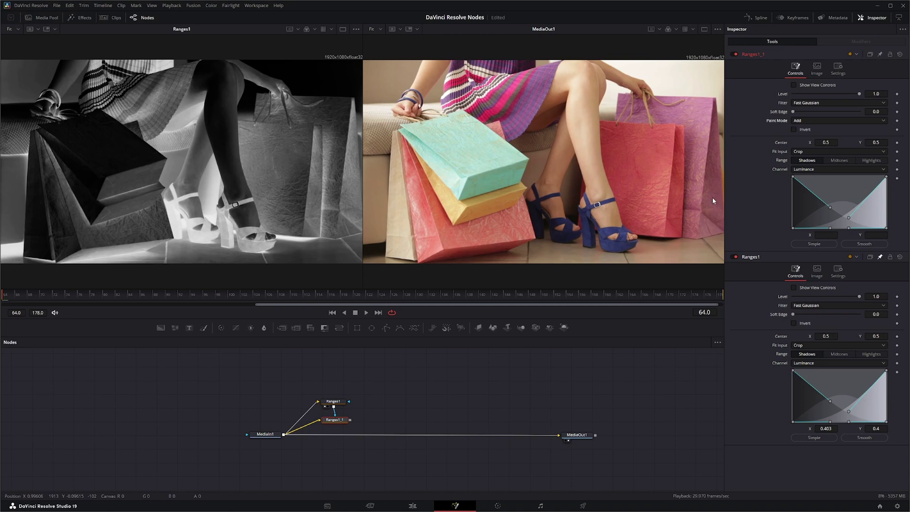
{"action": "left_click", "coordinate": [840, 161]}
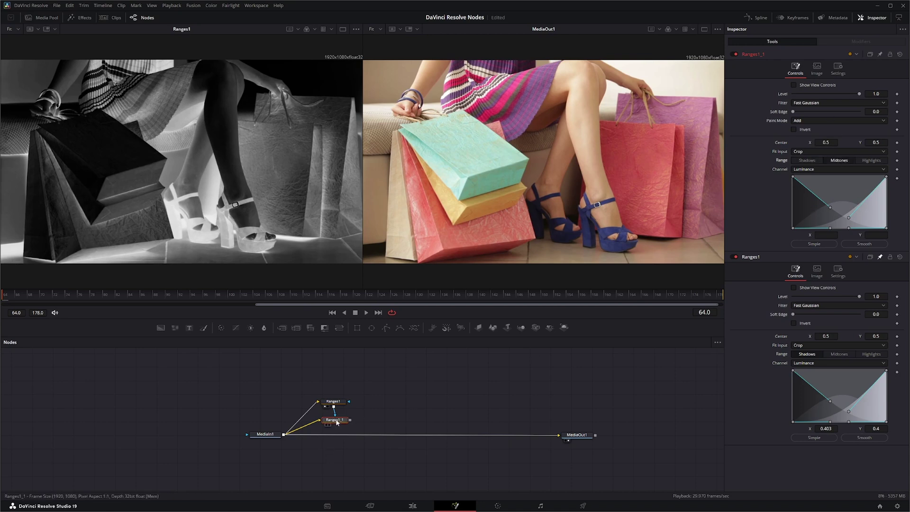
{"action": "key", "text": "2"}
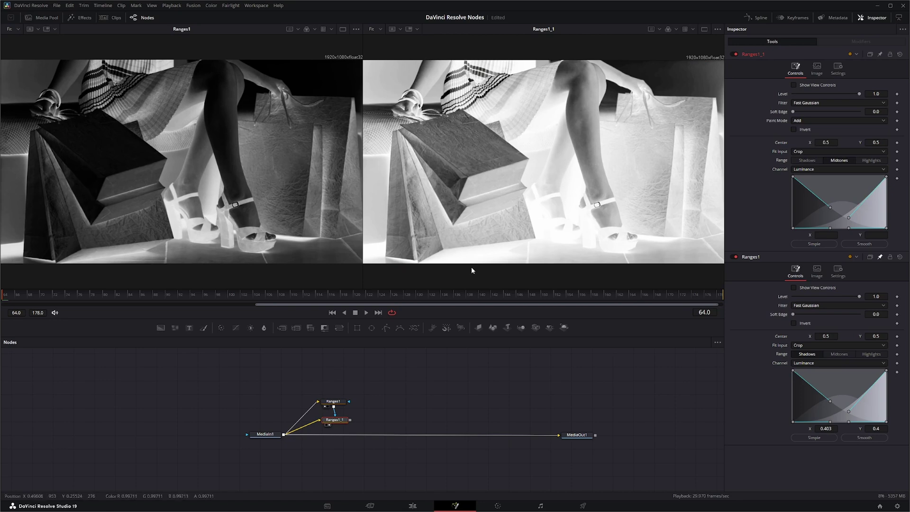
Return Ranges1_1's paint mode to Merge, then delete the temporary Ranges1_1 node
{"action": "left_click", "coordinate": [806, 120]}
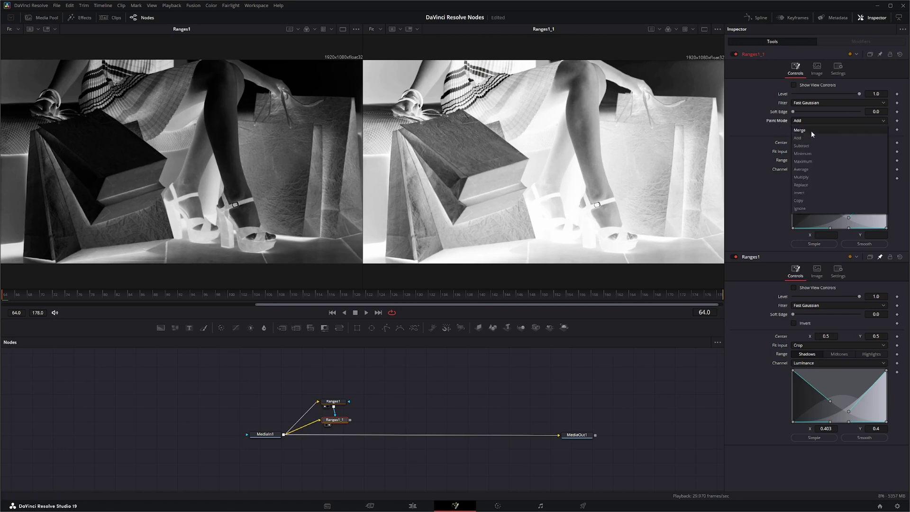
{"action": "left_click", "coordinate": [811, 130]}
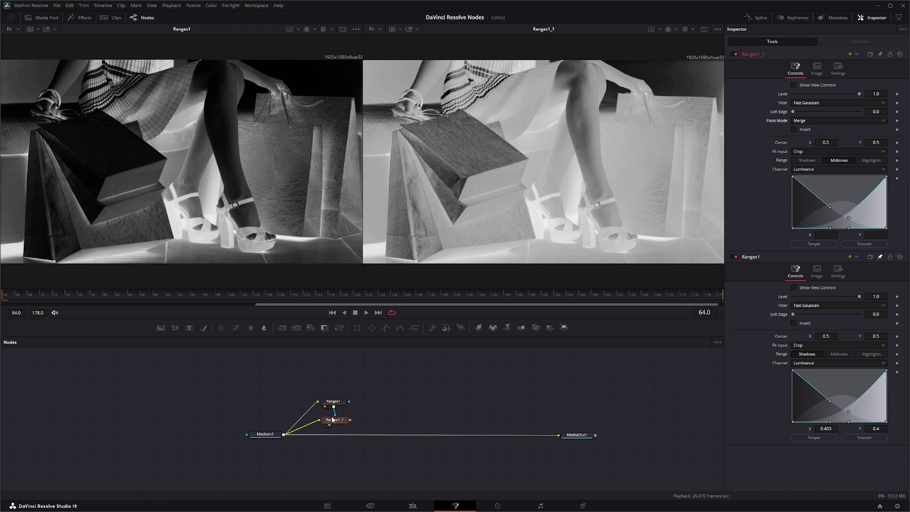
{"action": "left_click_drag", "start_coordinate": [333, 420], "coordinate": [419, 408]}
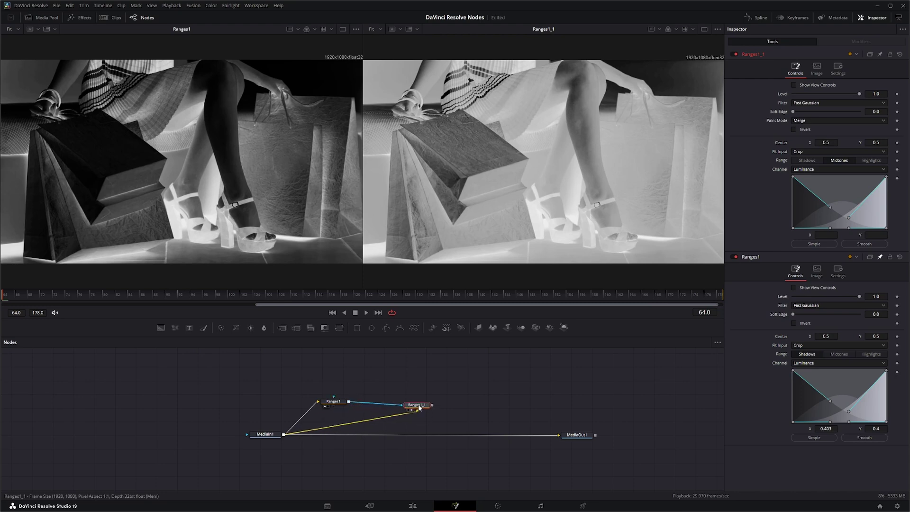
{"action": "key", "text": "Delete"}
Select Ranges1 and nudge it slightly up and right in the node graph
{"action": "left_click", "coordinate": [334, 402]}
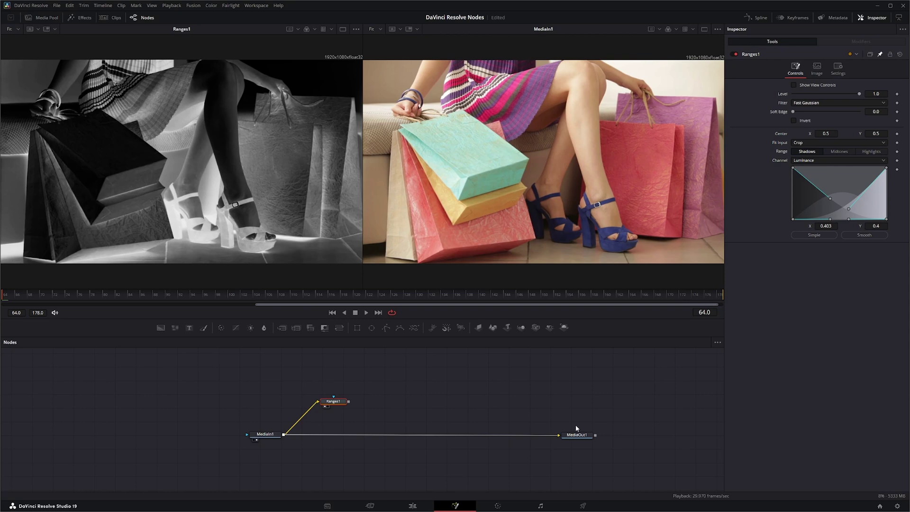
{"action": "left_click_drag", "start_coordinate": [333, 403], "coordinate": [343, 400]}
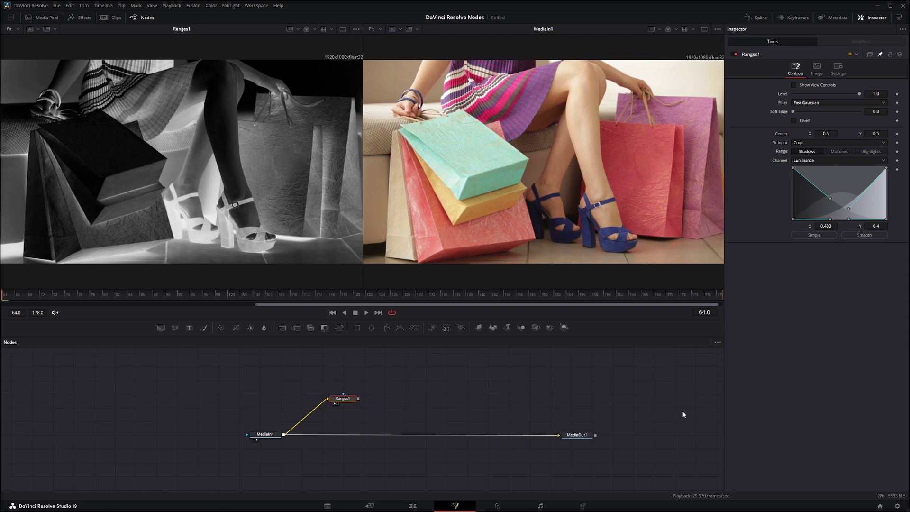
{"action": "mouse_move", "coordinate": [351, 400]}
{"action": "left_mouse_down"}
{"action": "mouse_move", "coordinate": [376, 400]}
{"action": "mouse_move", "coordinate": [354, 392]}
{"action": "left_mouse_up"}
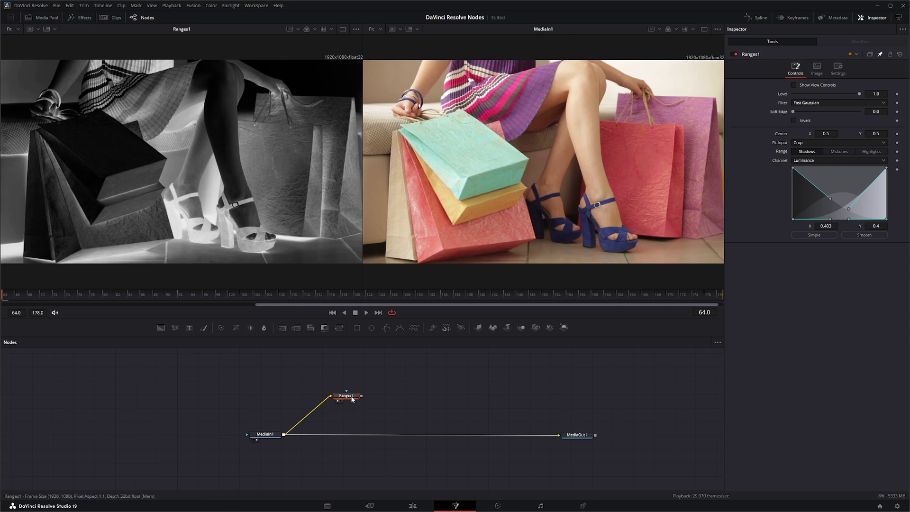
Undo the node move and insert a Color Corrector on the MediaIn1–MediaOut1 link, viewed on the right
{"action": "key", "text": "ctrl+z"}
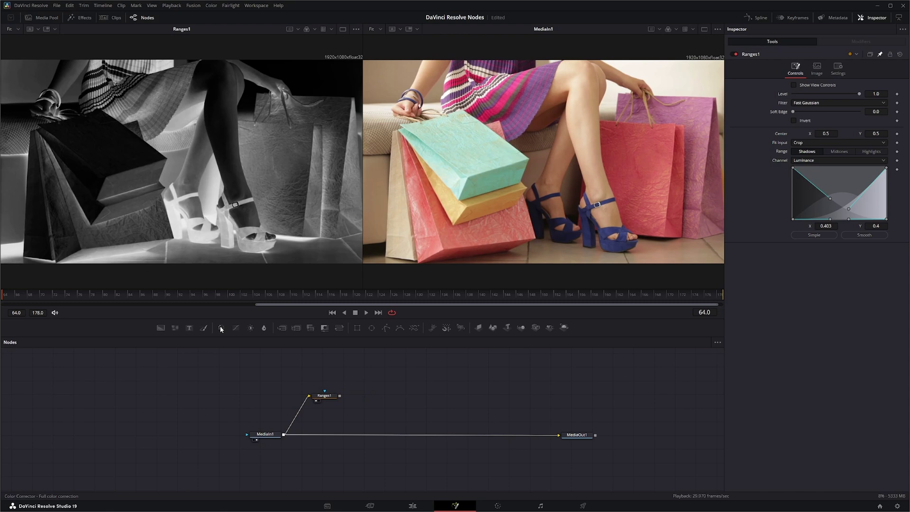
{"action": "left_click_drag", "start_coordinate": [220, 326], "coordinate": [477, 436]}
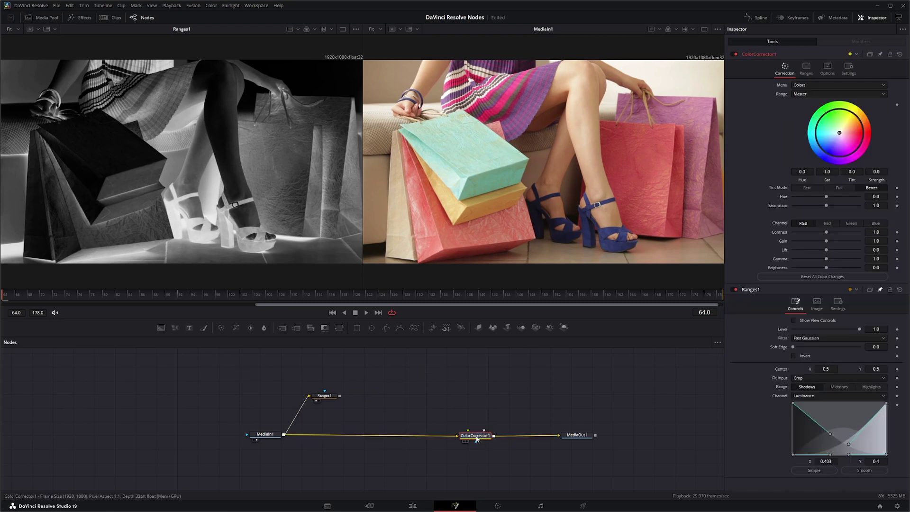
{"action": "key", "text": "2"}
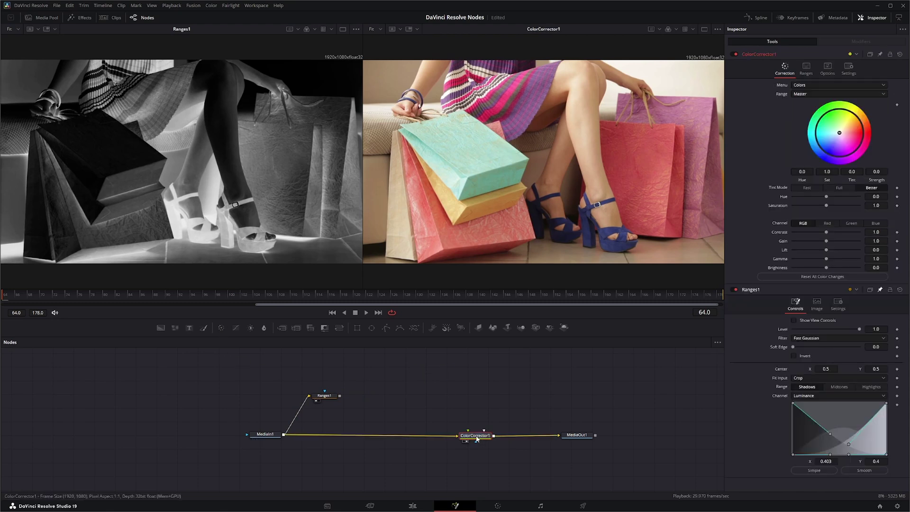
Trial a Shadows-only correction and 0.44 saturation, then reset all Color Corrector changes to defaults
{"action": "left_click", "coordinate": [806, 93]}
{"action": "left_click", "coordinate": [802, 111]}
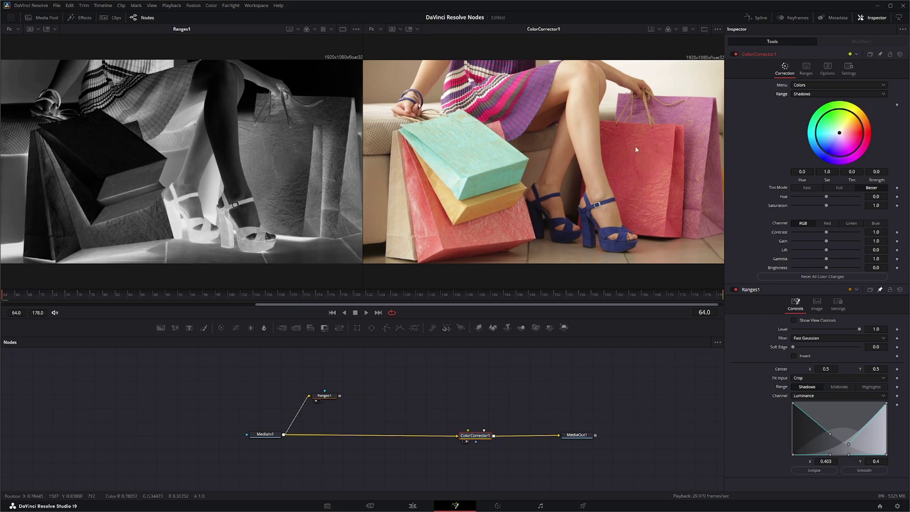
{"action": "left_click_drag", "start_coordinate": [826, 205], "coordinate": [848, 209]}
{"action": "double_click", "coordinate": [780, 205]}
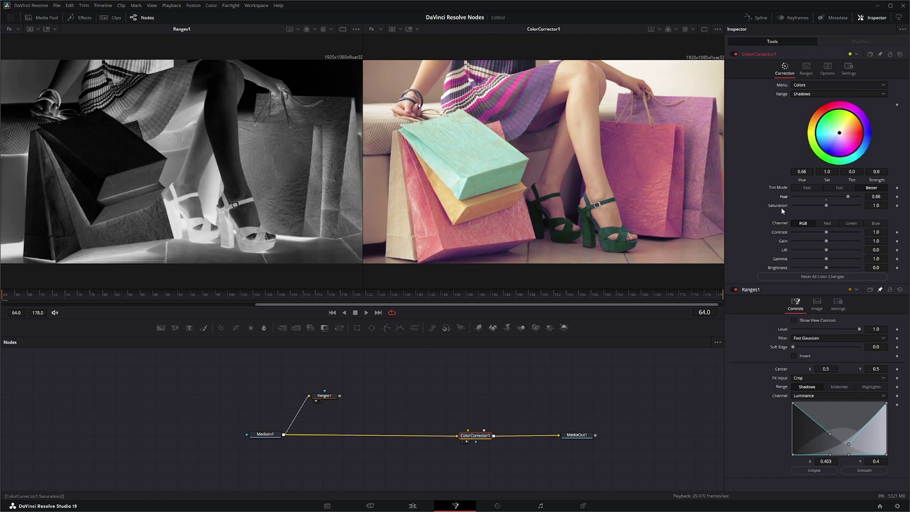
{"action": "left_click", "coordinate": [900, 54]}
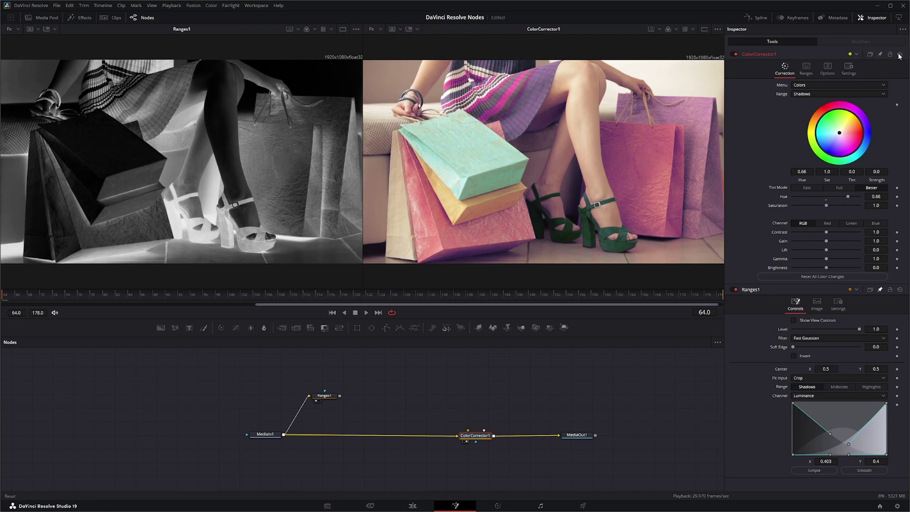
Select Ranges1, move it up-right, and give its range curve the Simple straight-line shape
{"action": "left_click", "coordinate": [325, 399]}
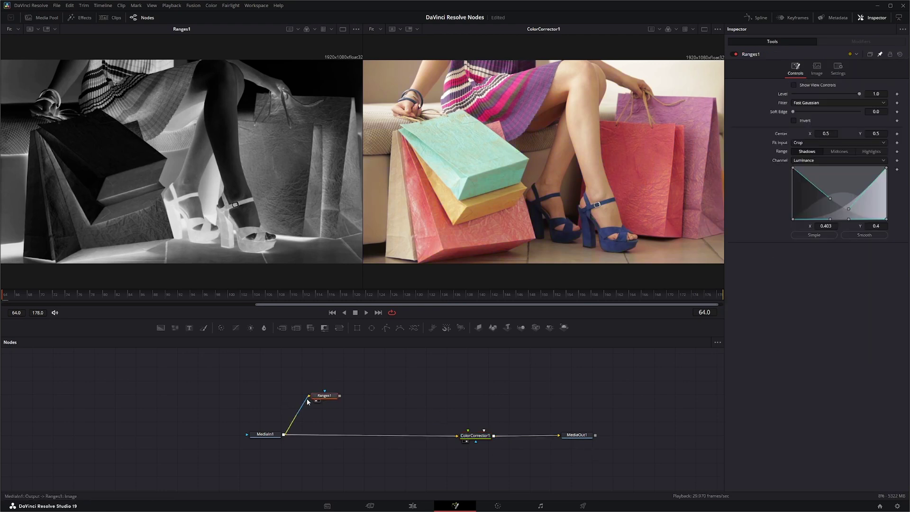
{"action": "left_click_drag", "start_coordinate": [325, 398], "coordinate": [359, 396]}
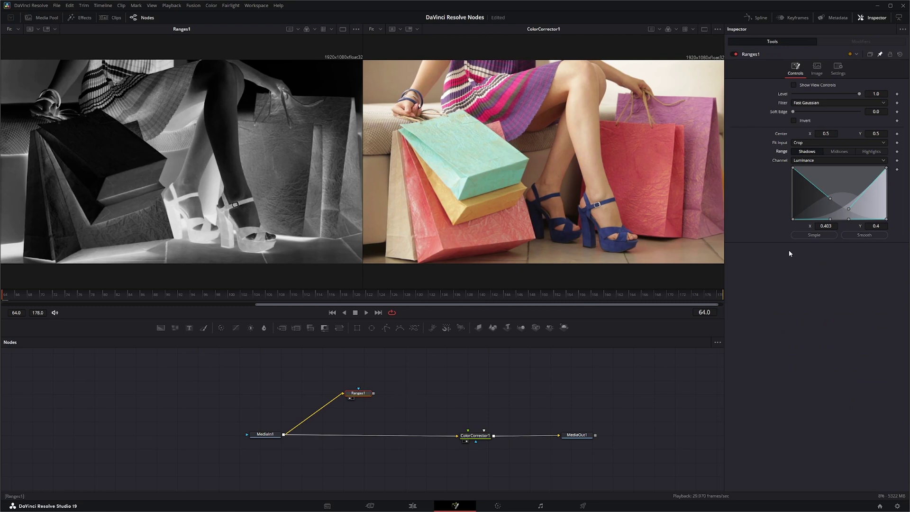
{"action": "left_click", "coordinate": [863, 235]}
{"action": "left_click", "coordinate": [814, 235]}
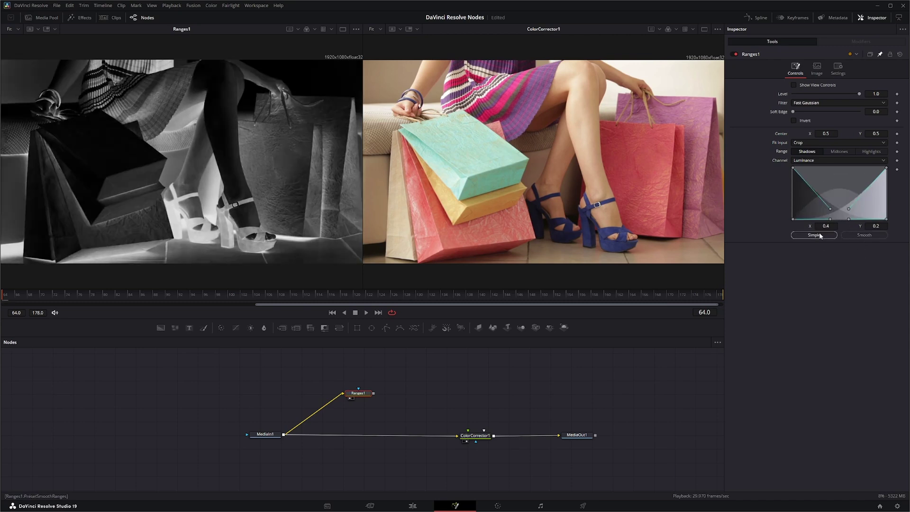
{"action": "left_click", "coordinate": [815, 235]}
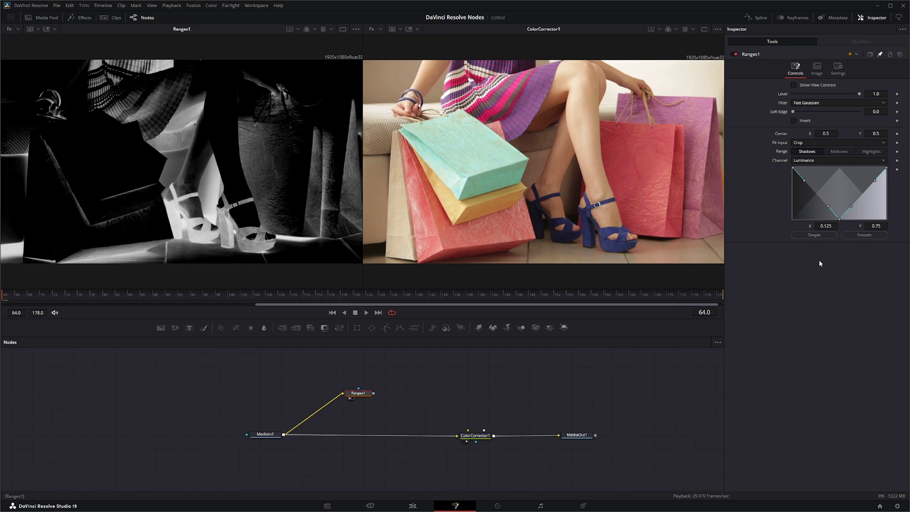
Drag the curve's bottom point to about X 0.259, Y 0.0 to keep only highlights, then search tools for 'ran'
{"action": "left_click_drag", "start_coordinate": [839, 220], "coordinate": [816, 219]}
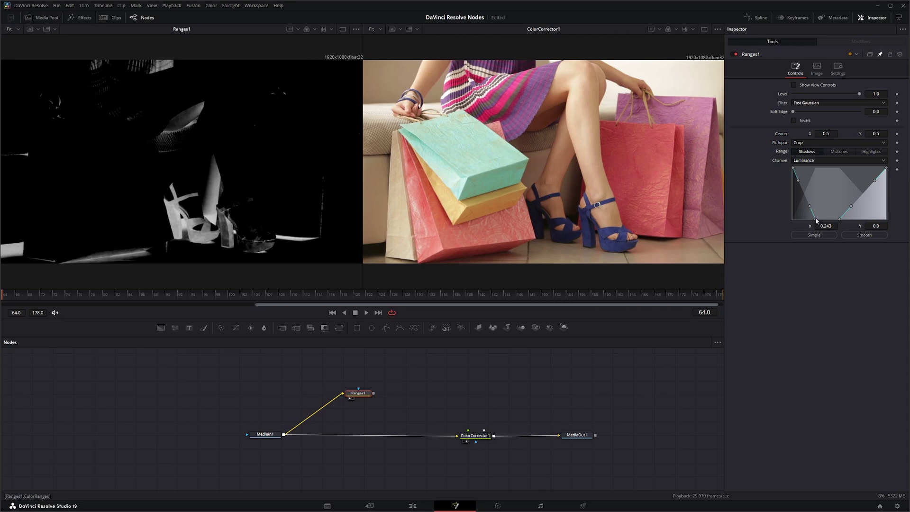
{"action": "left_click_drag", "start_coordinate": [799, 184], "coordinate": [799, 187]}
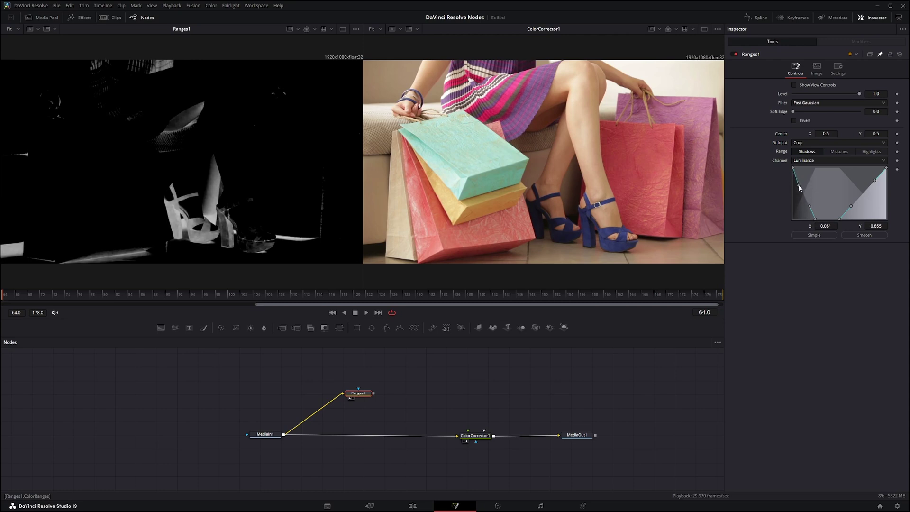
{"action": "left_click_drag", "start_coordinate": [817, 221], "coordinate": [817, 220]}
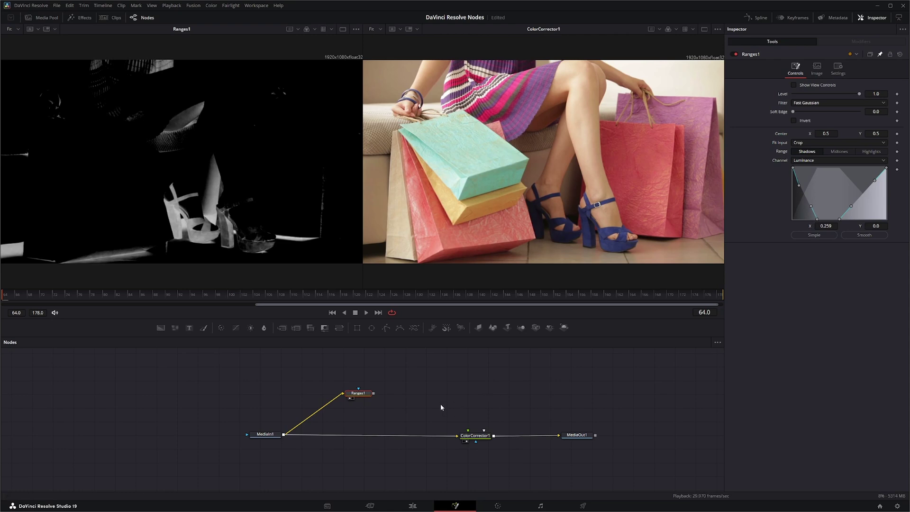
{"action": "key", "text": "shift+space"}
{"action": "type", "text": "ran"}
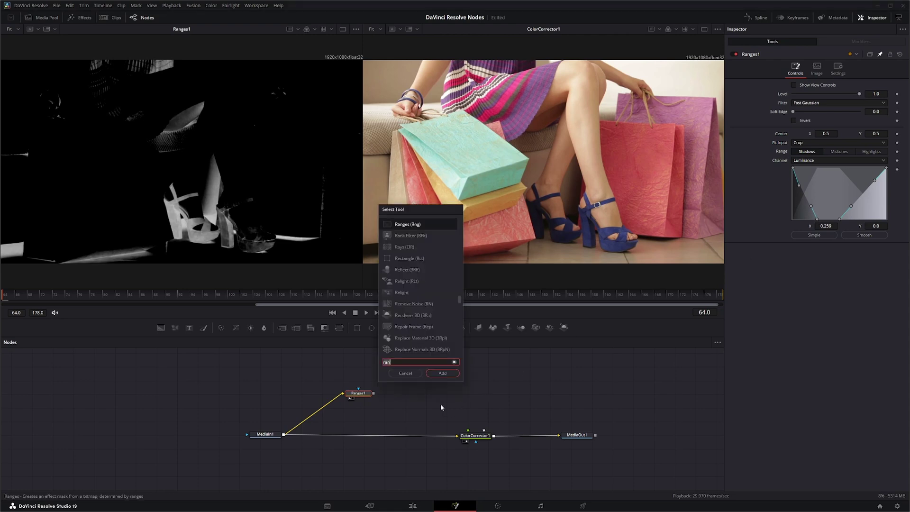
Add Ranges2 from the search, place it, feed it MediaIn1, and show its mask in the right viewer
{"action": "key", "text": "Return"}
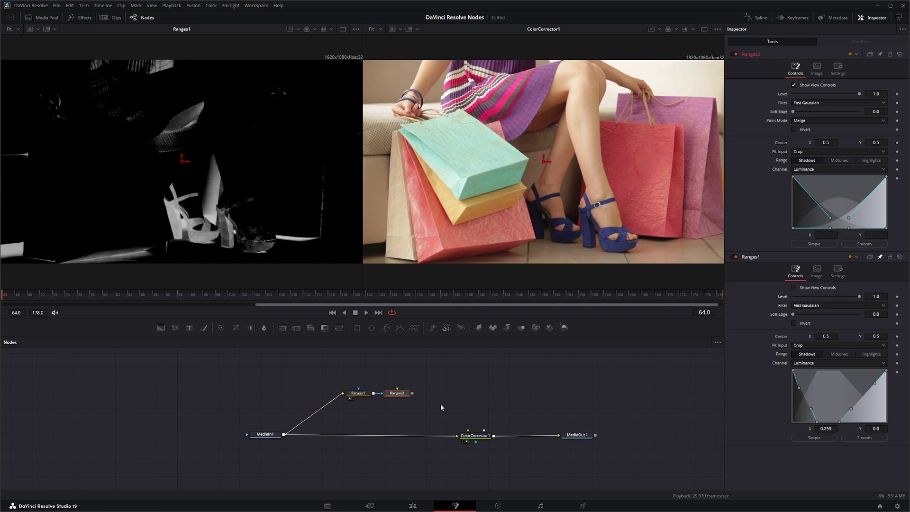
{"action": "left_click_drag", "start_coordinate": [397, 395], "coordinate": [423, 394]}
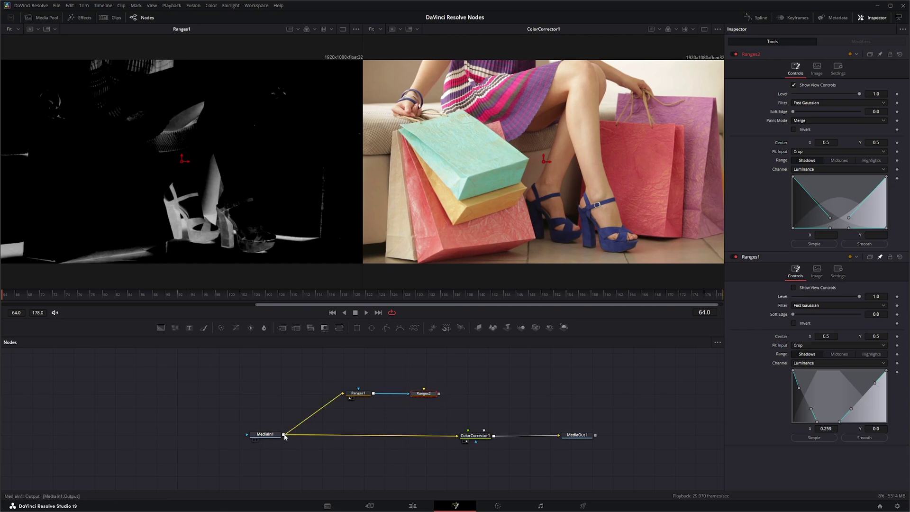
{"action": "left_click_drag", "start_coordinate": [284, 434], "coordinate": [363, 422]}
{"action": "key", "text": "2"}
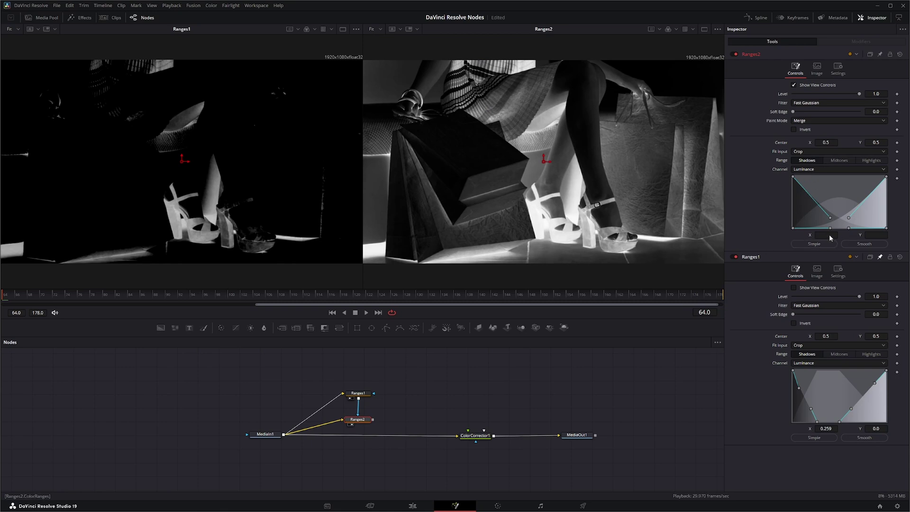
Set Ranges2's paint mode to Multiply after briefly trying Add
{"action": "left_click", "coordinate": [804, 125]}
{"action": "left_click", "coordinate": [806, 138]}
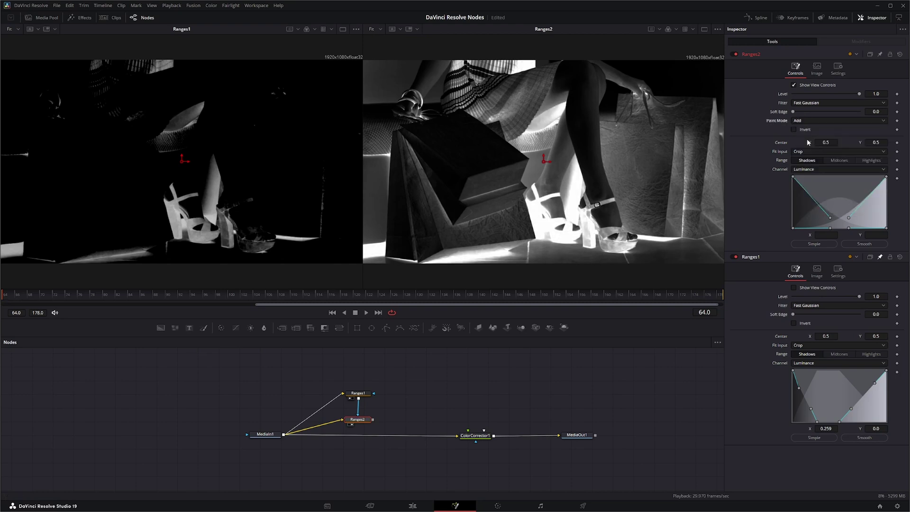
{"action": "left_click", "coordinate": [806, 120]}
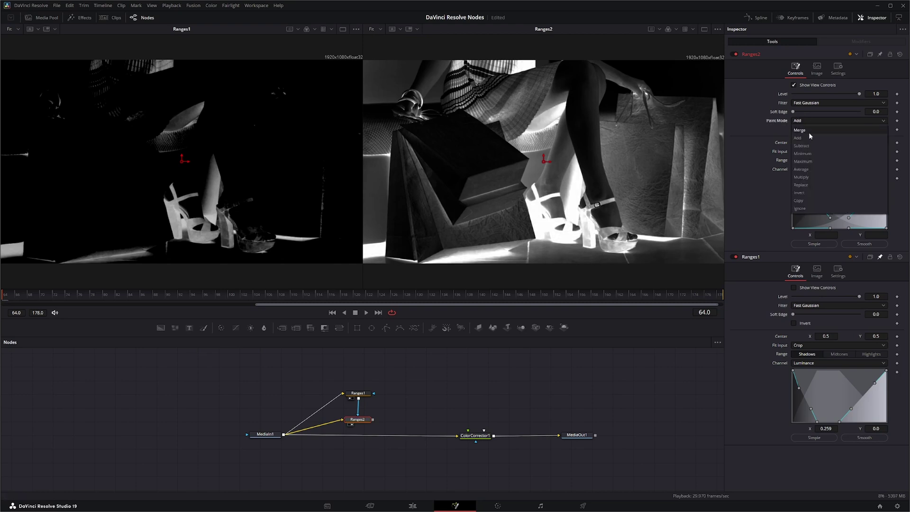
{"action": "left_click", "coordinate": [809, 176]}
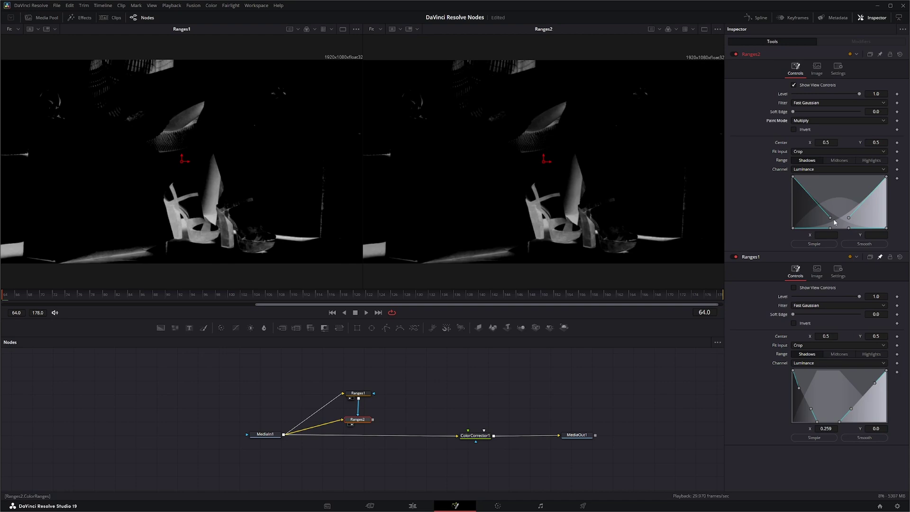
Reset Ranges2's curve to Simple and reshape it to bottom at X 0.487, Y 0.0, leaving few highlights
{"action": "left_click_drag", "start_coordinate": [829, 219], "coordinate": [797, 220]}
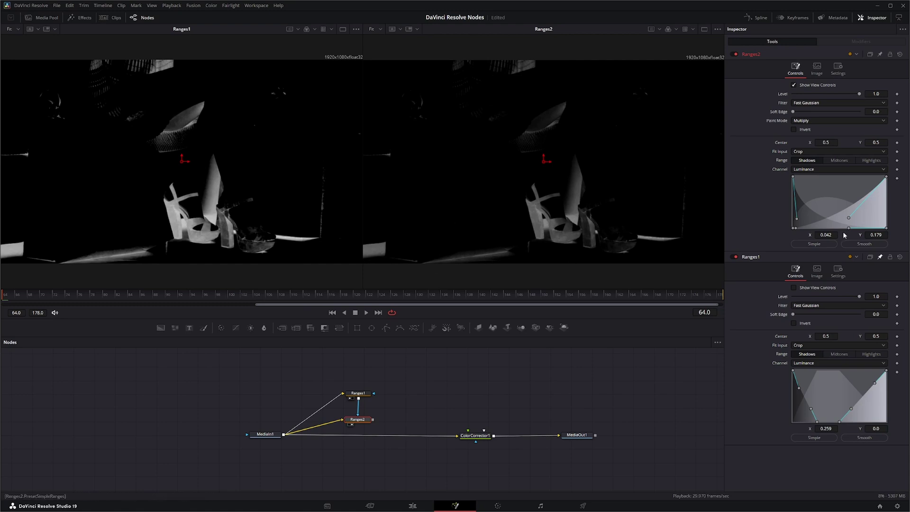
{"action": "left_click_drag", "start_coordinate": [798, 221], "coordinate": [797, 184]}
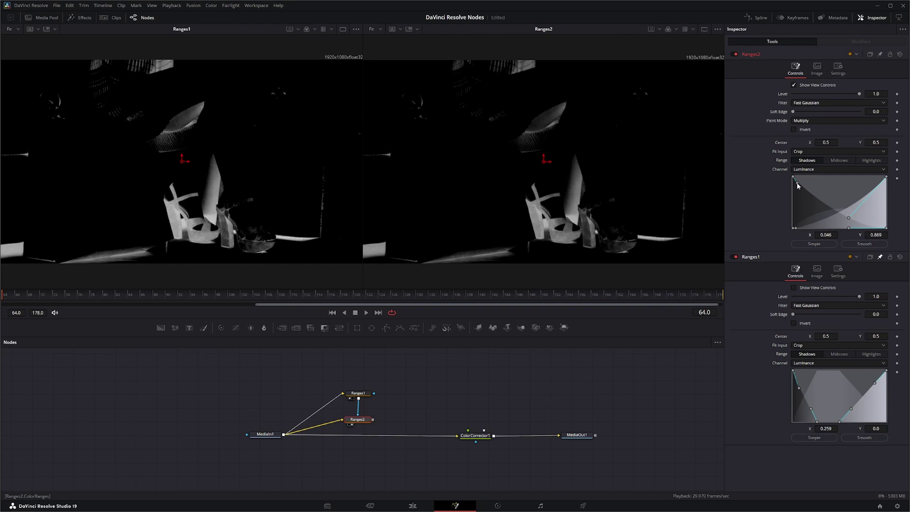
{"action": "left_click", "coordinate": [815, 243]}
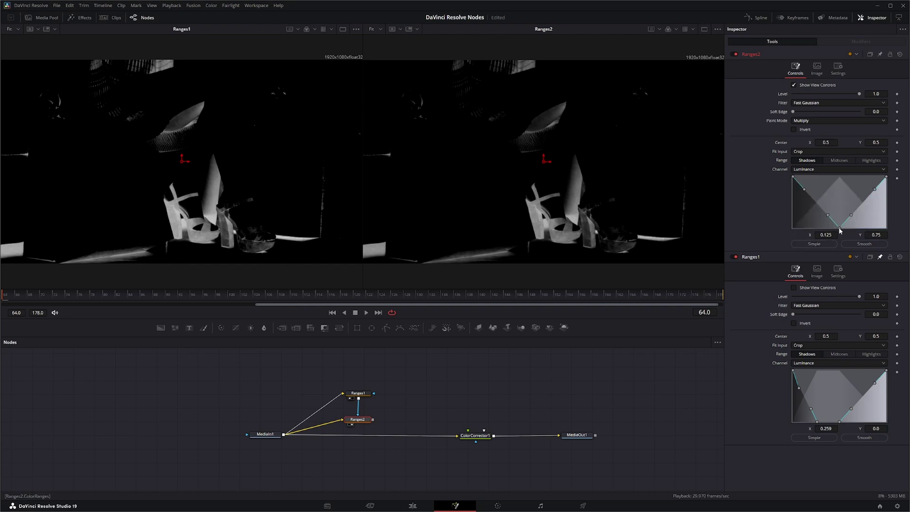
{"action": "left_click_drag", "start_coordinate": [840, 231], "coordinate": [810, 232]}
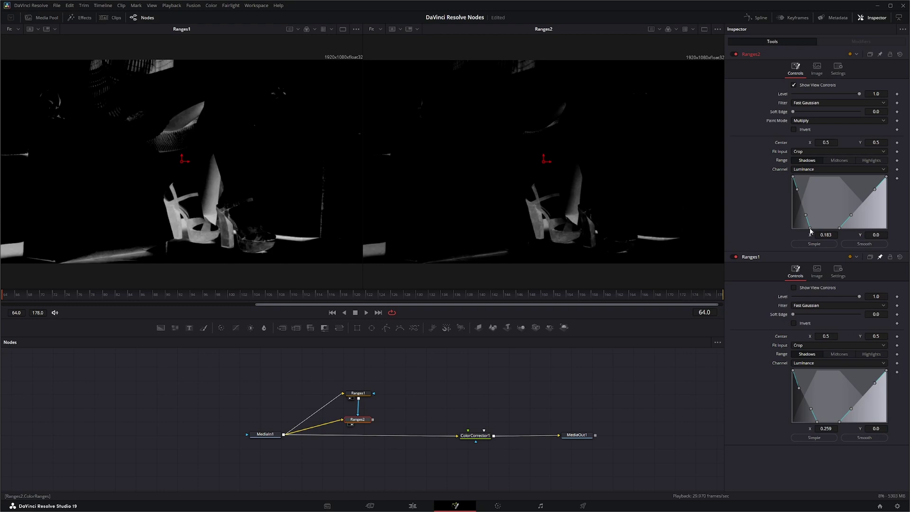
{"action": "left_click_drag", "start_coordinate": [796, 192], "coordinate": [838, 227]}
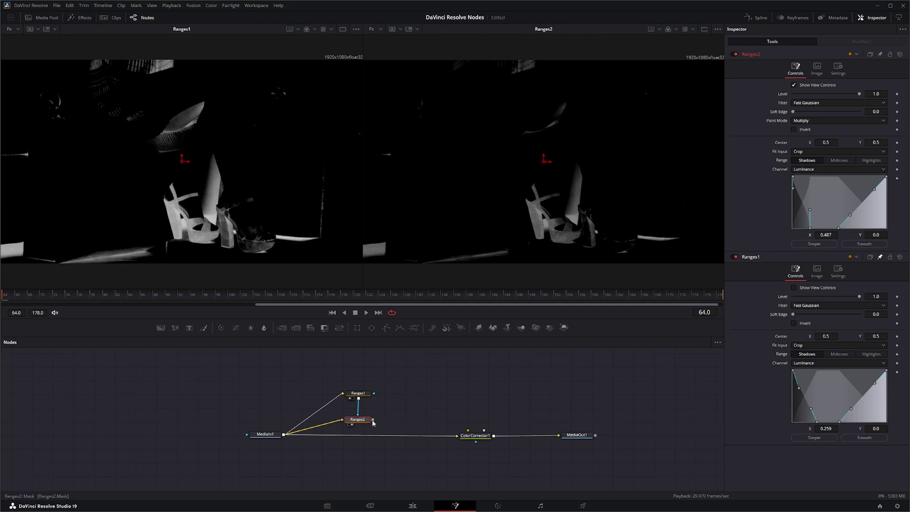
Attach Ranges2 as the Color Corrector's mask, test and reset gamma to 1.0, and raise Gain
{"action": "left_click_drag", "start_coordinate": [372, 419], "coordinate": [478, 438]}
{"action": "left_click", "coordinate": [479, 439]}
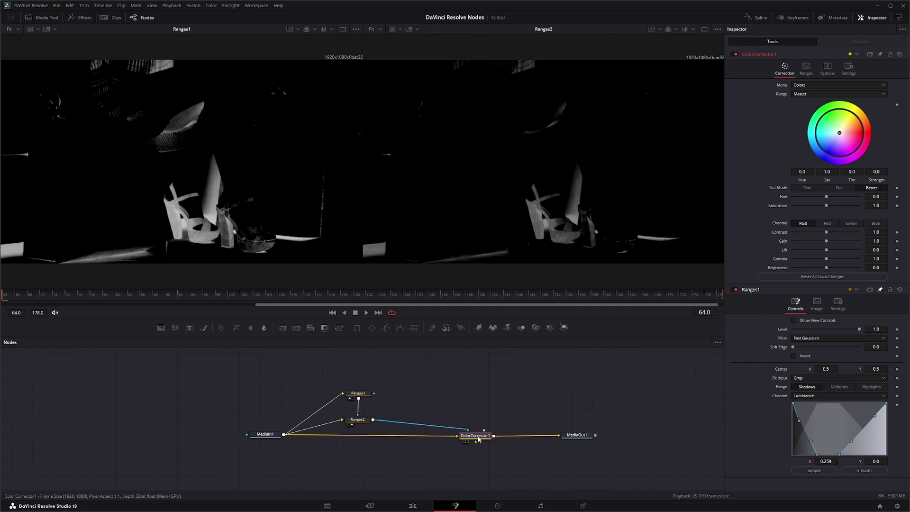
{"action": "key", "text": "2"}
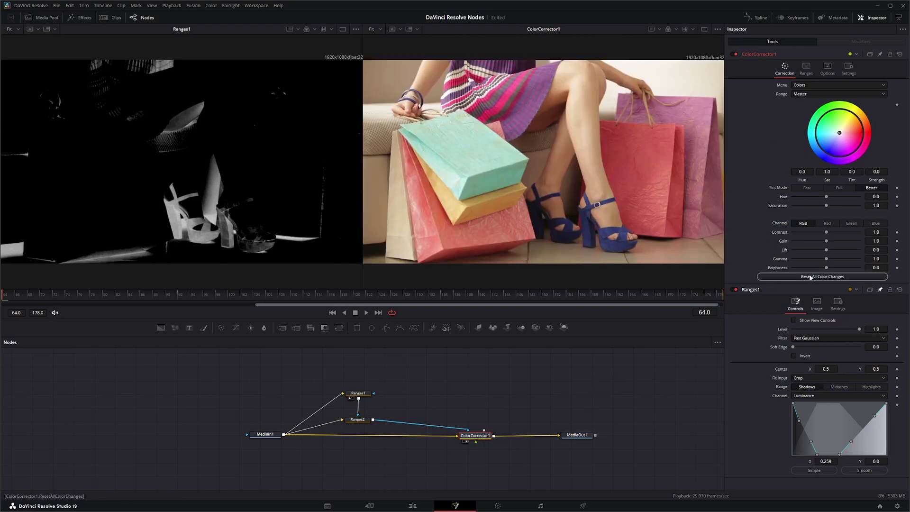
{"action": "mouse_move", "coordinate": [827, 258]}
{"action": "left_mouse_down"}
{"action": "mouse_move", "coordinate": [849, 254]}
{"action": "mouse_move", "coordinate": [787, 249]}
{"action": "mouse_move", "coordinate": [864, 251]}
{"action": "mouse_move", "coordinate": [836, 255]}
{"action": "left_mouse_up"}
{"action": "double_click", "coordinate": [780, 262]}
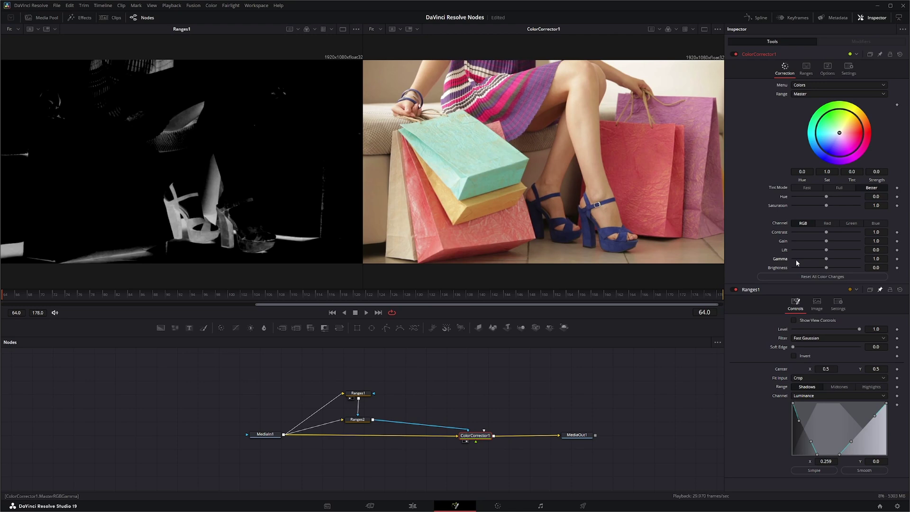
{"action": "mouse_move", "coordinate": [827, 242]}
{"action": "left_mouse_down"}
{"action": "mouse_move", "coordinate": [836, 242]}
{"action": "mouse_move", "coordinate": [830, 231]}
{"action": "left_mouse_up"}
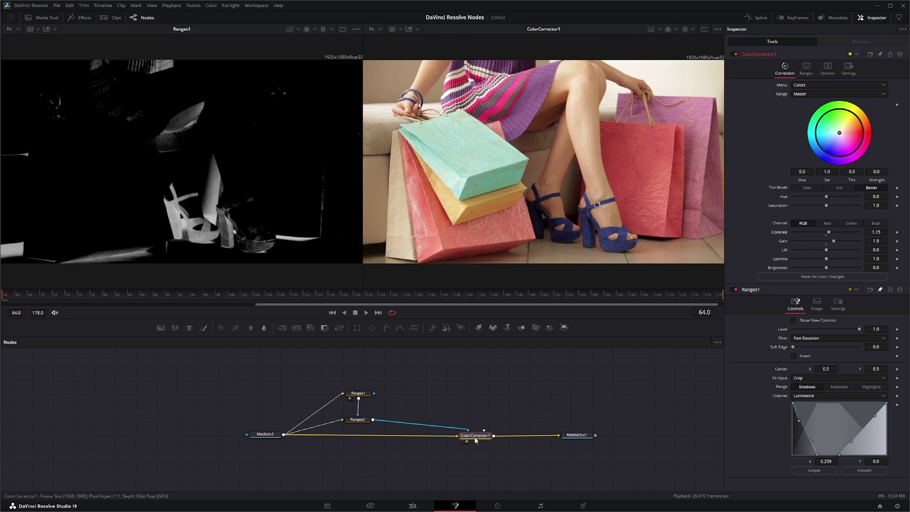
Select the Ranges2 node and delete it
{"action": "left_click", "coordinate": [357, 419]}
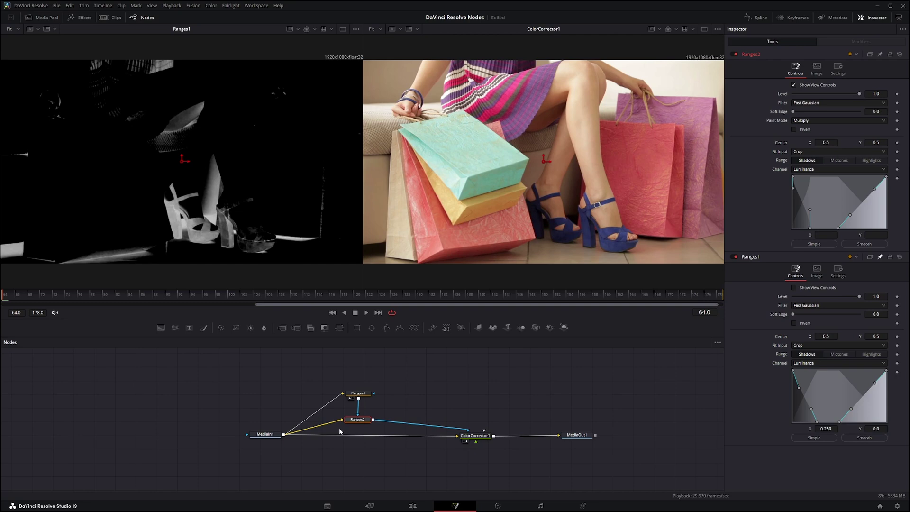
{"action": "left_click", "coordinate": [367, 422]}
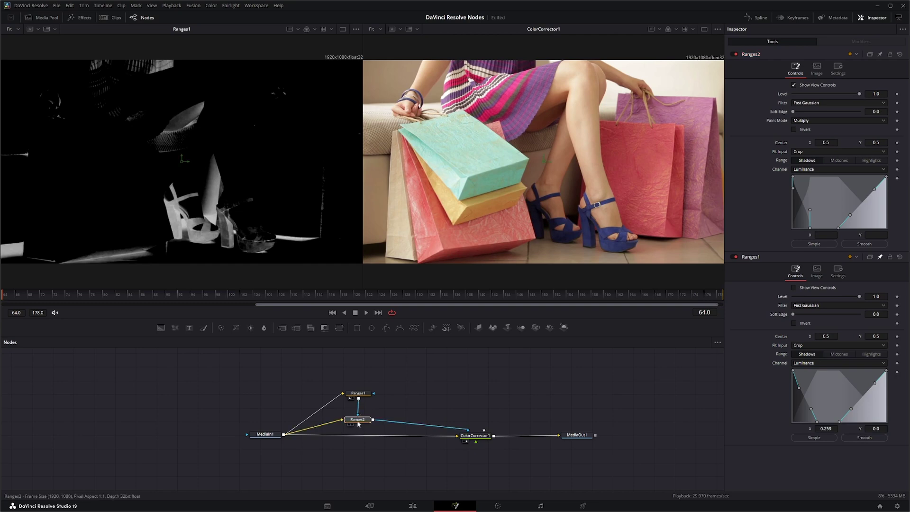
{"action": "key", "text": "Delete"}
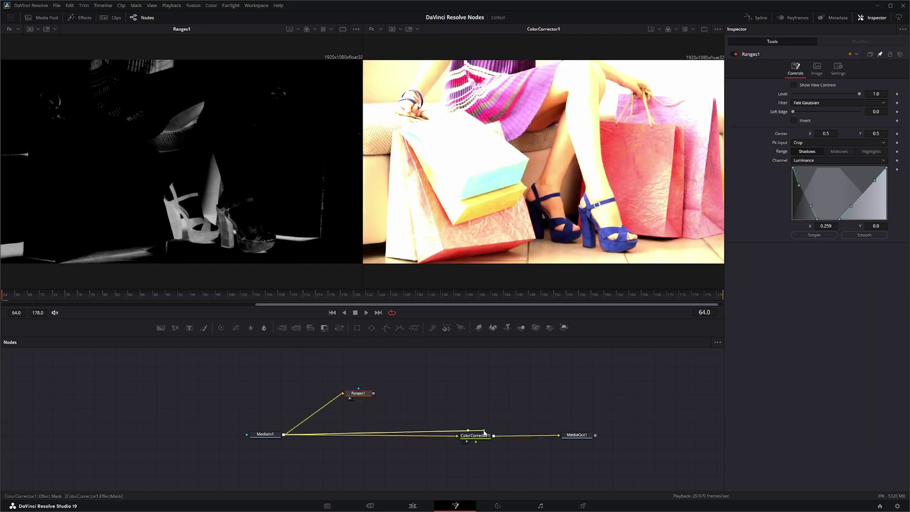
Detach ColorCorrector1 from the mask and main chain, then view MediaOut1 in the right viewer
{"action": "left_click_drag", "start_coordinate": [485, 433], "coordinate": [485, 389]}
{"action": "left_click", "coordinate": [478, 436]}
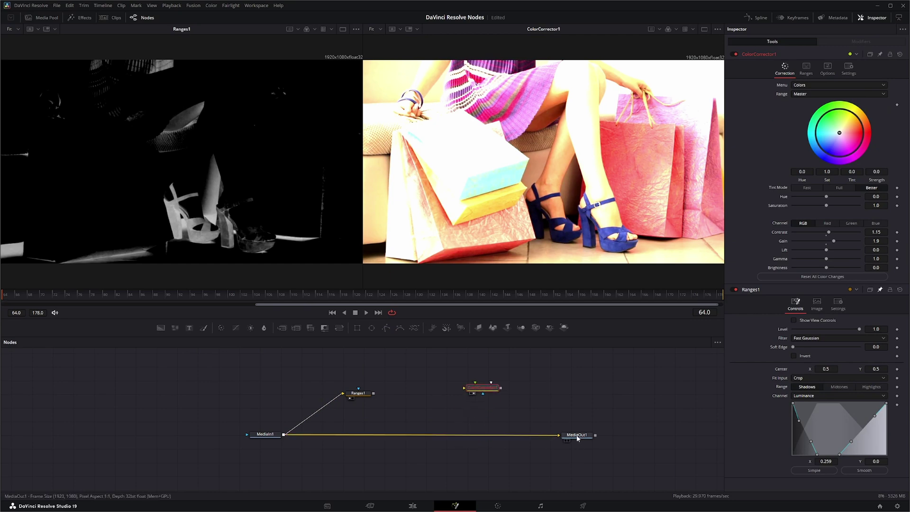
{"action": "left_click", "coordinate": [578, 437]}
{"action": "key", "text": "2"}
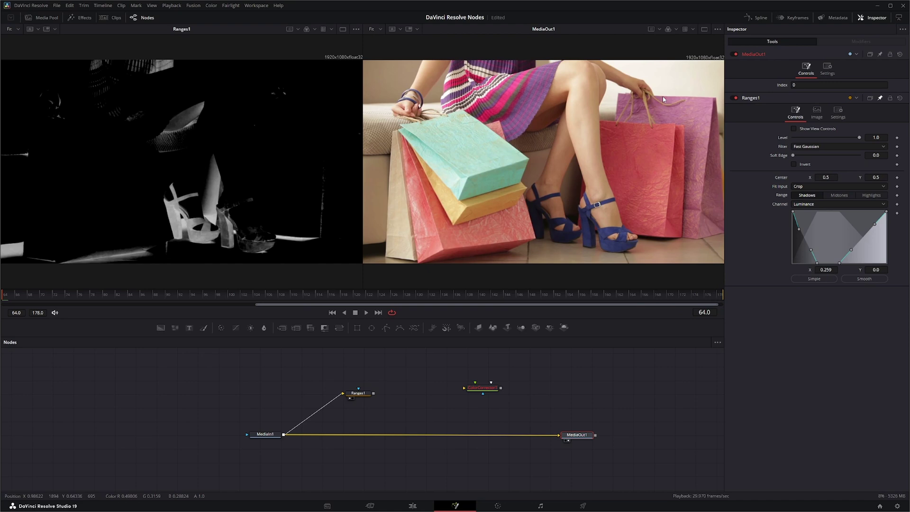
Reset Ranges1 to Highlights and move its curve point to X 0.673, Y 0.007
{"action": "left_click", "coordinate": [358, 394]}
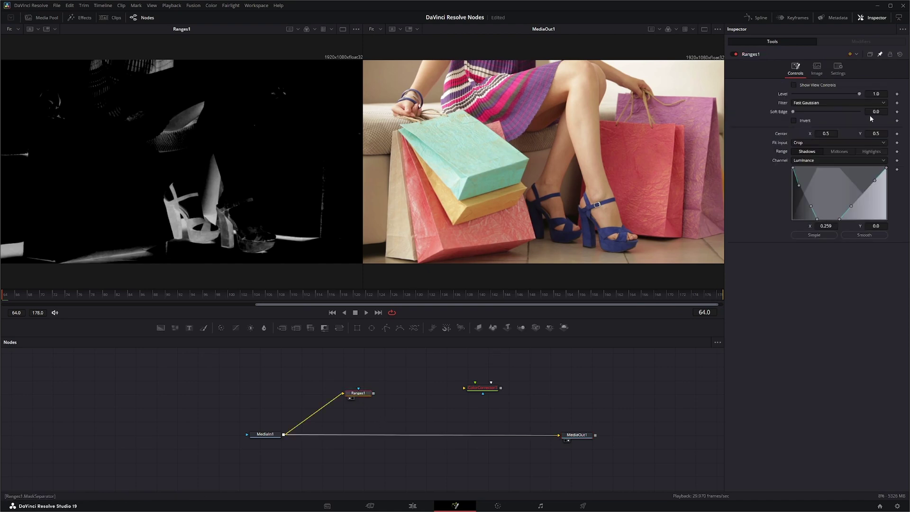
{"action": "left_click", "coordinate": [900, 54]}
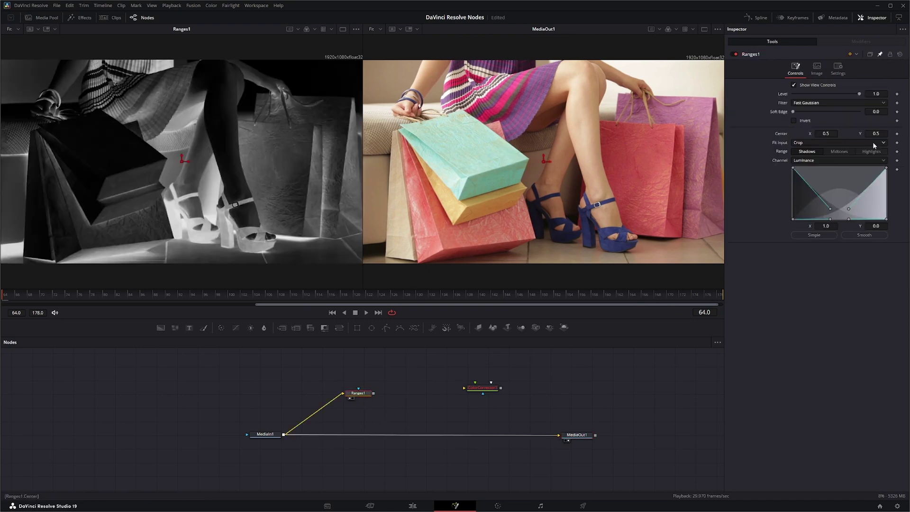
{"action": "left_click", "coordinate": [875, 151]}
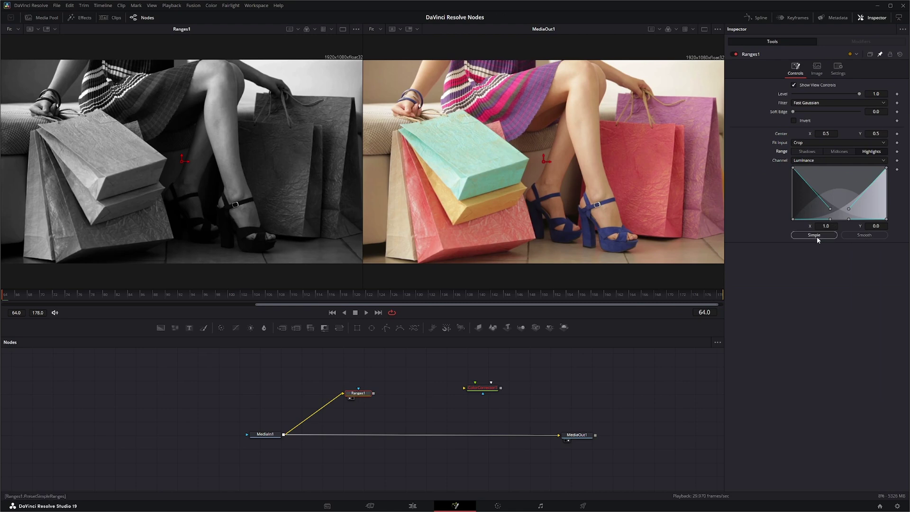
{"action": "left_click_drag", "start_coordinate": [830, 208], "coordinate": [829, 182]}
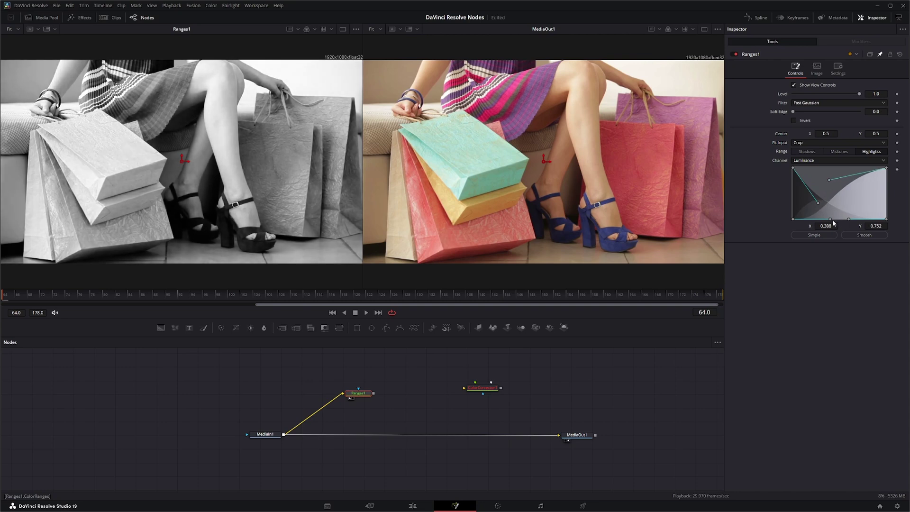
{"action": "left_click_drag", "start_coordinate": [831, 220], "coordinate": [888, 222]}
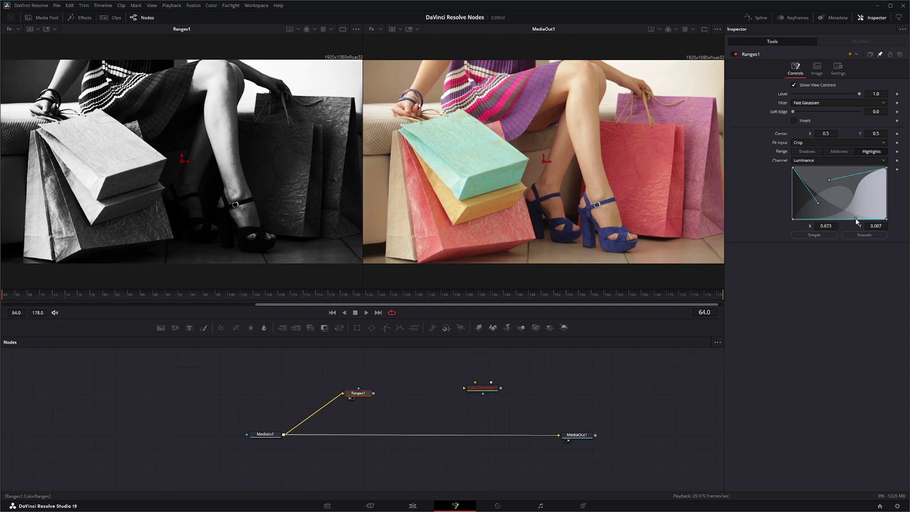
{"action": "left_click_drag", "start_coordinate": [361, 396], "coordinate": [357, 396]}
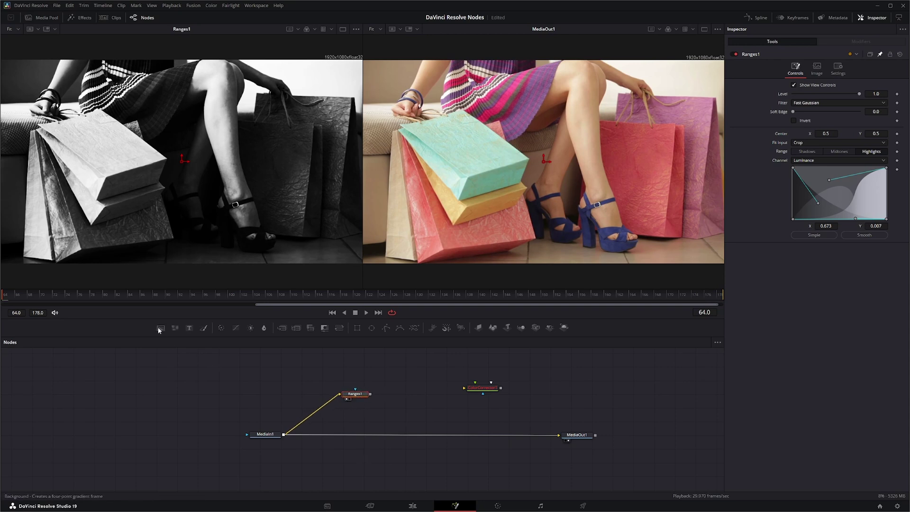
Add Background1 and Merge1 before MediaOut1, feeding Background1 into Merge1 with Ranges1 as its mask
{"action": "left_click_drag", "start_coordinate": [159, 331], "coordinate": [396, 410]}
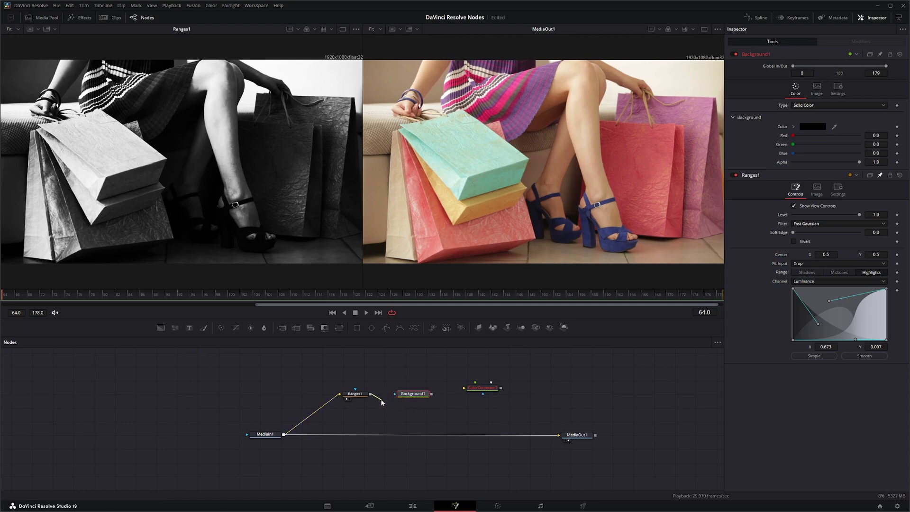
{"action": "left_click_drag", "start_coordinate": [282, 328], "coordinate": [427, 430]}
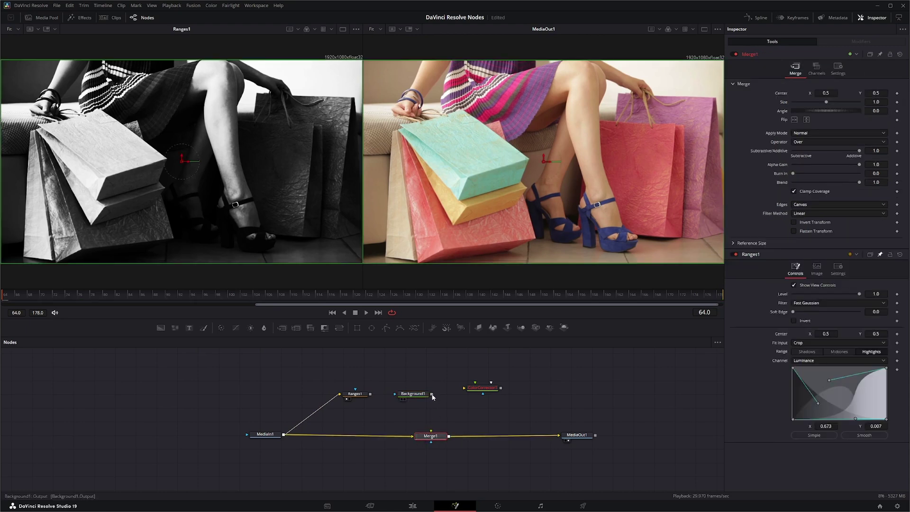
{"action": "left_click_drag", "start_coordinate": [431, 394], "coordinate": [430, 434]}
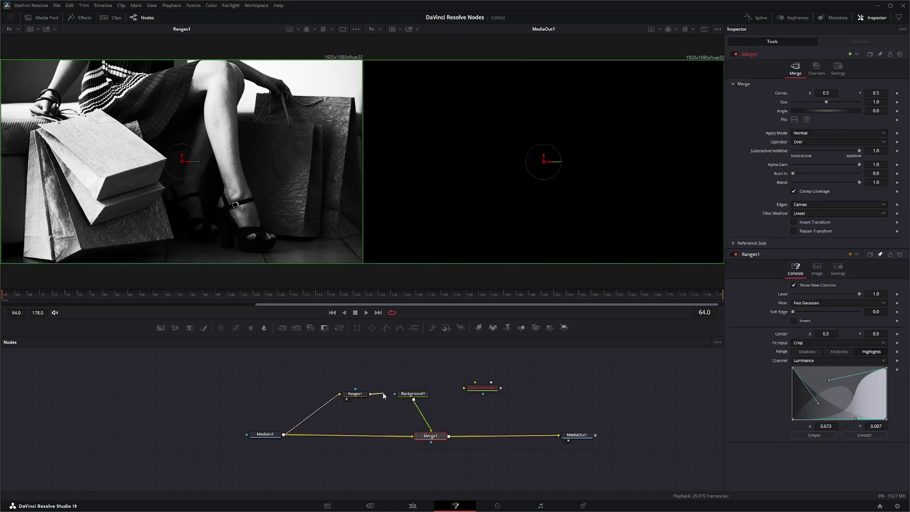
{"action": "left_click_drag", "start_coordinate": [370, 394], "coordinate": [419, 397]}
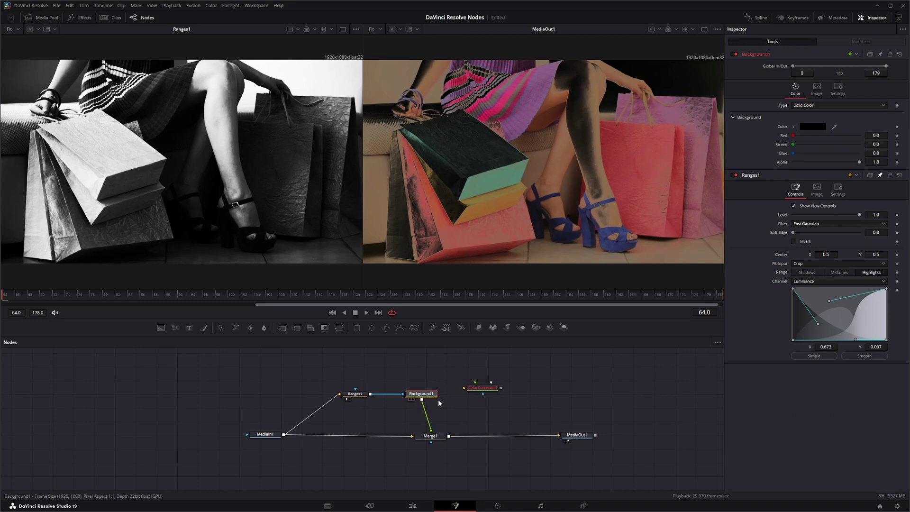
Set Background1's colour to white
{"action": "left_click", "coordinate": [811, 127]}
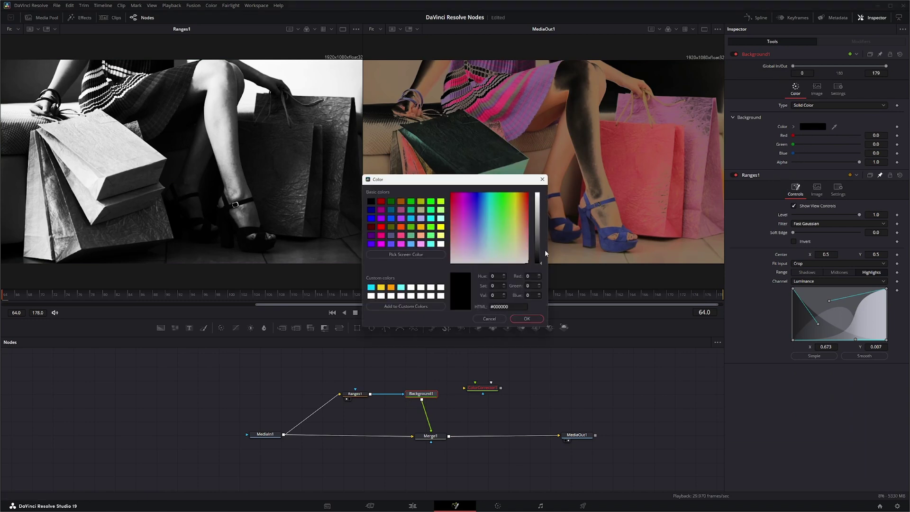
{"action": "left_click_drag", "start_coordinate": [541, 262], "coordinate": [541, 193]}
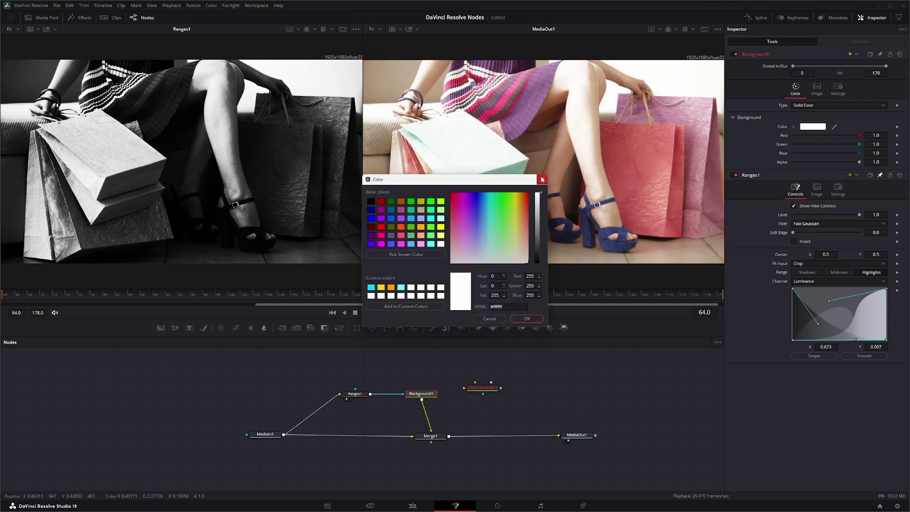
{"action": "left_click", "coordinate": [527, 318]}
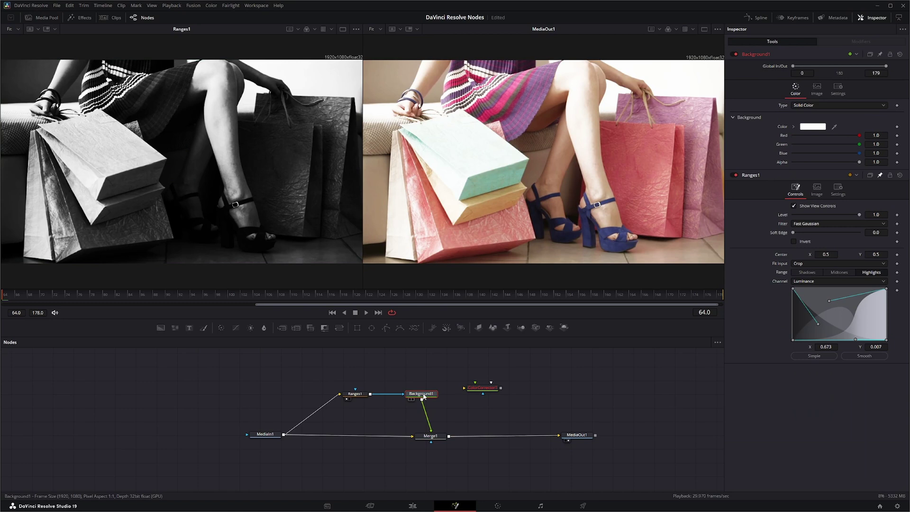
{"action": "left_click_drag", "start_coordinate": [424, 396], "coordinate": [434, 397]}
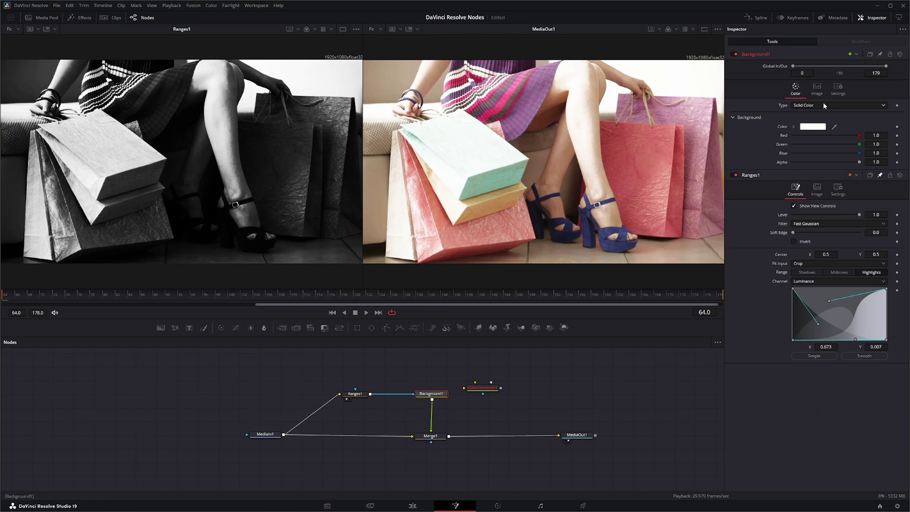
Set Merge1's apply mode to Screen and raise Ranges1's Soft Edge to 0.0064
{"action": "left_click", "coordinate": [430, 435]}
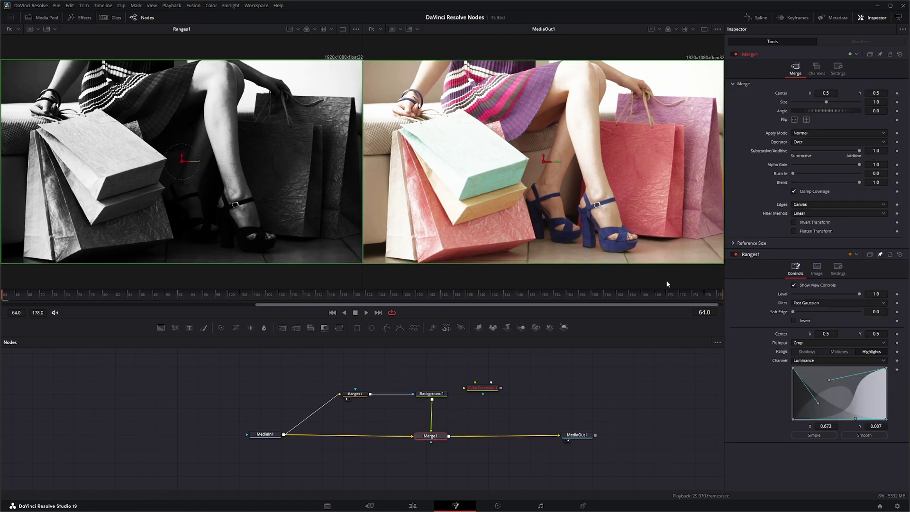
{"action": "left_click", "coordinate": [804, 134]}
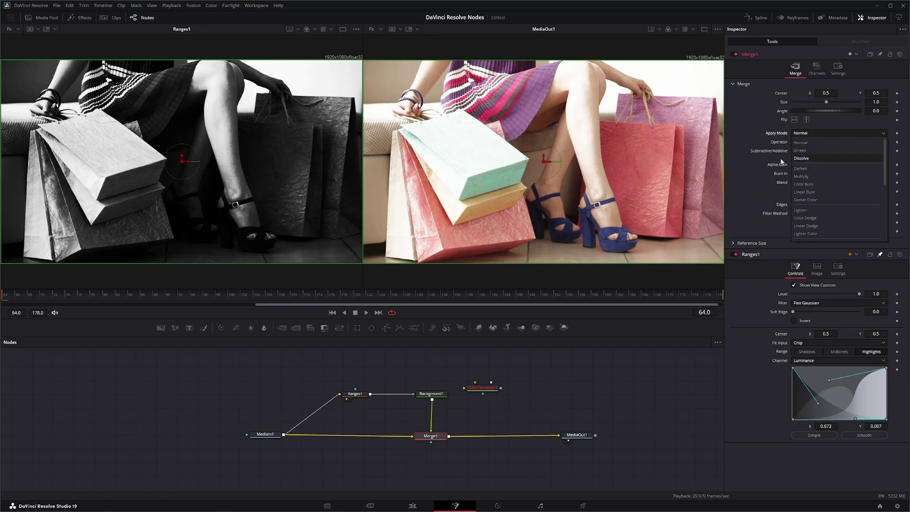
{"action": "left_click", "coordinate": [807, 150]}
{"action": "left_click", "coordinate": [355, 393]}
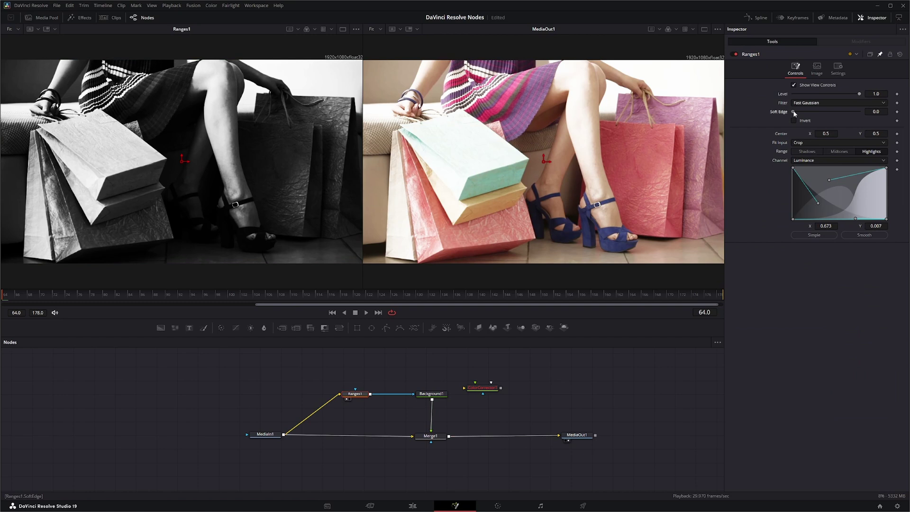
{"action": "left_click_drag", "start_coordinate": [793, 110], "coordinate": [795, 110]}
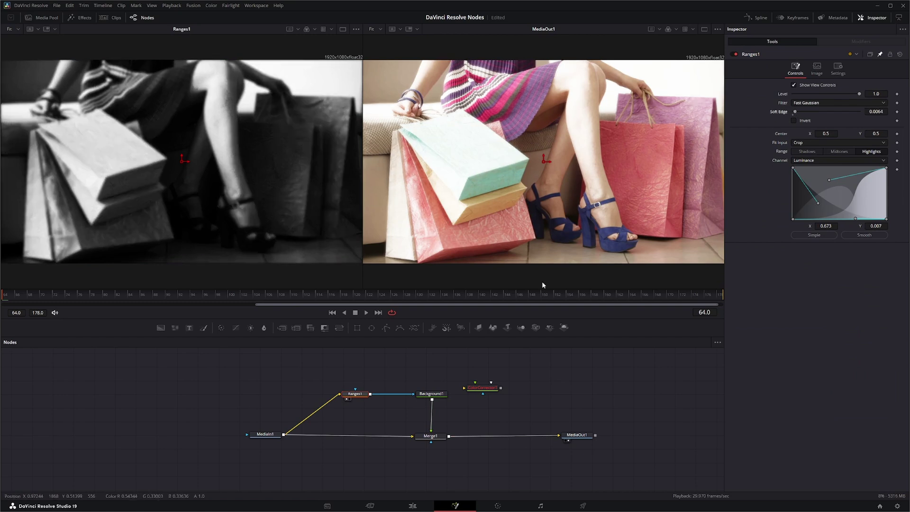
Lower Merge1's Blend to 0.759 in its Settings
{"action": "left_click", "coordinate": [431, 435]}
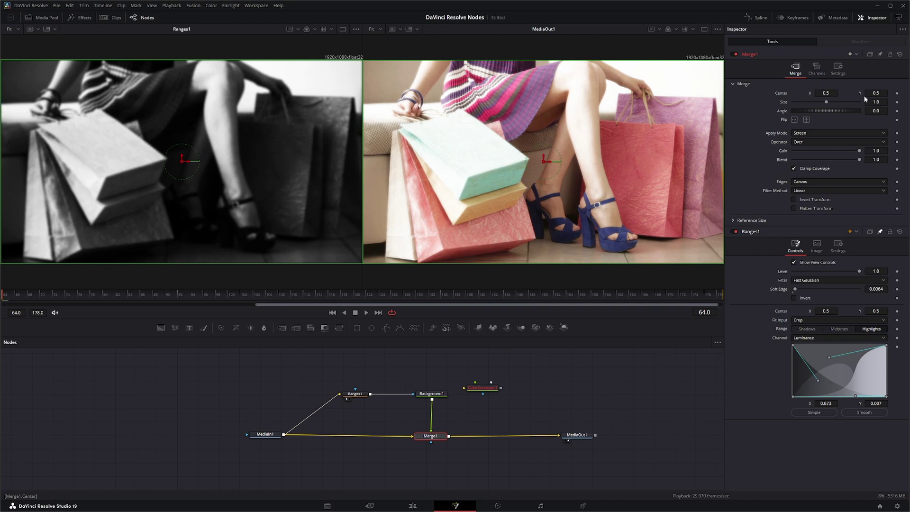
{"action": "left_click", "coordinate": [838, 71]}
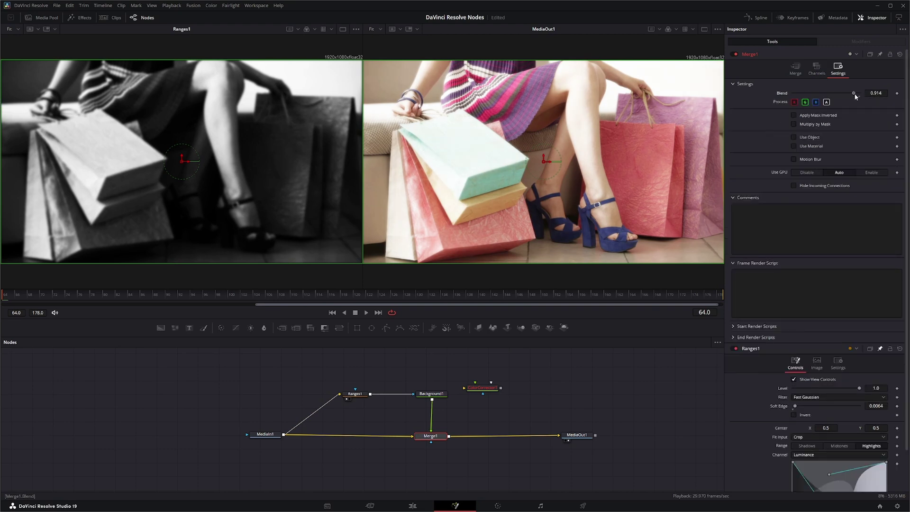
{"action": "left_click_drag", "start_coordinate": [850, 93], "coordinate": [844, 94]}
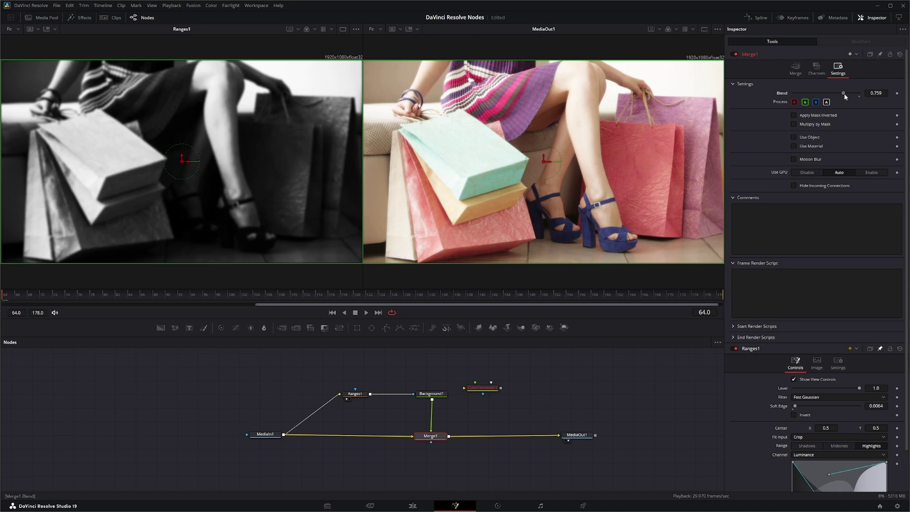
{"action": "left_click", "coordinate": [268, 435]}
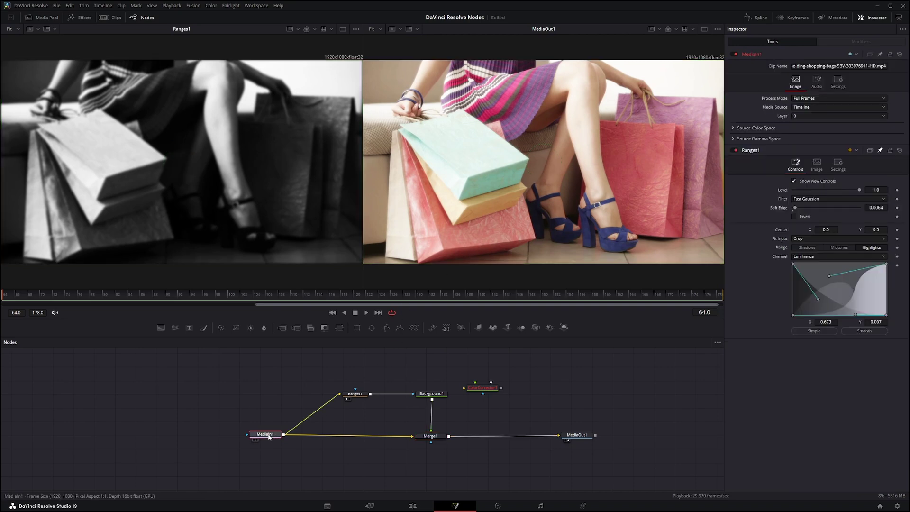
Show MediaIn1 in the left viewer and play the clip to compare with MediaOut1
{"action": "key", "text": "1"}
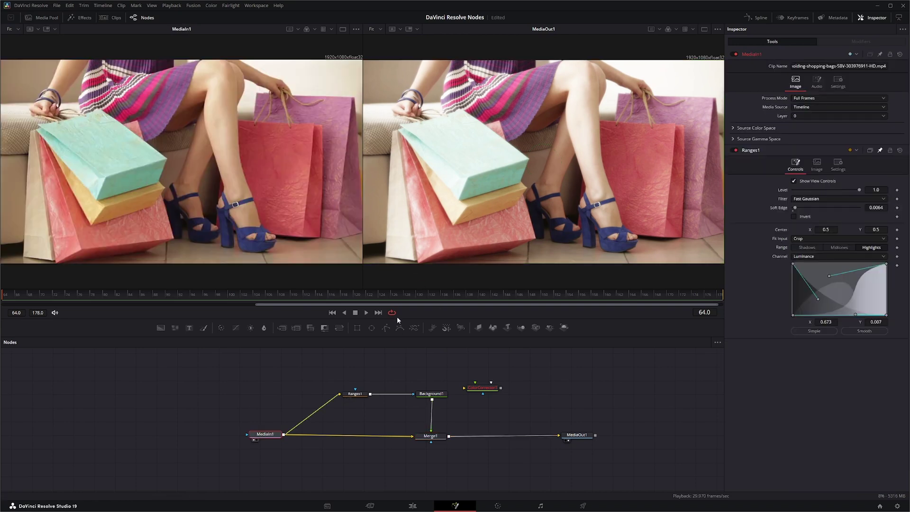
{"action": "left_click", "coordinate": [367, 313]}
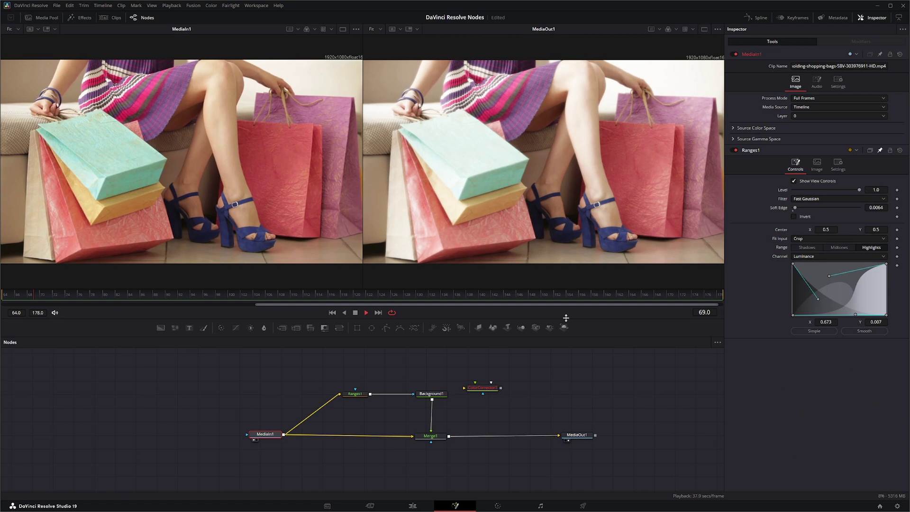